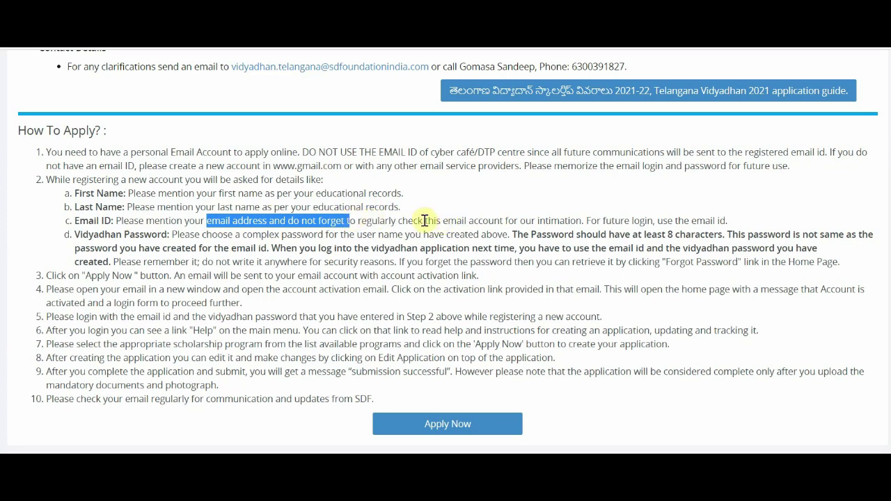
{"action": "left_click", "coordinate": [418, 218]}
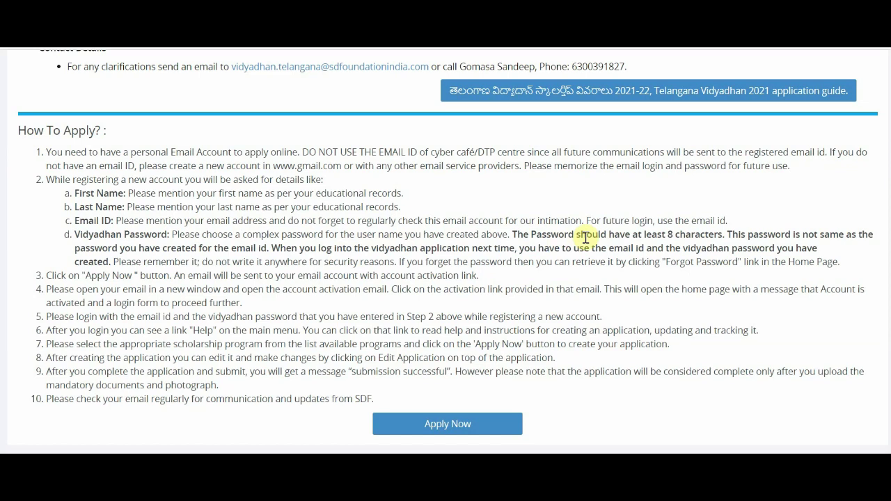
{"action": "left_click_drag", "start_coordinate": [666, 235], "coordinate": [732, 236]}
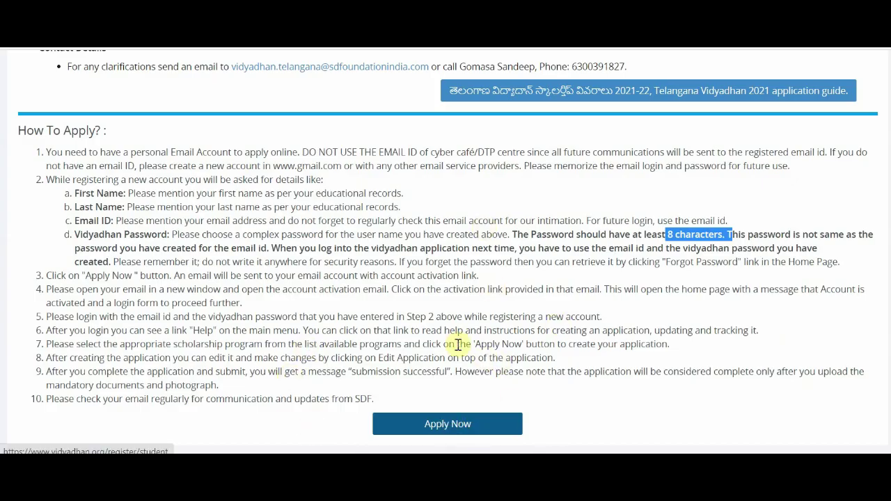
{"action": "scroll", "coordinate": [458, 344], "scroll_direction": "up", "scroll_amount": 4}
{"action": "scroll", "coordinate": [412, 340], "scroll_direction": "down", "scroll_amount": 1}
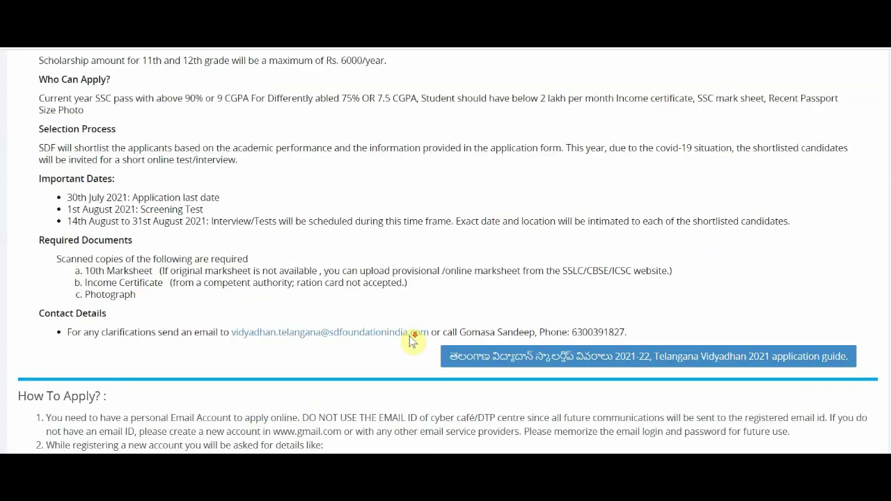
{"action": "scroll", "coordinate": [413, 340], "scroll_direction": "down", "scroll_amount": 3}
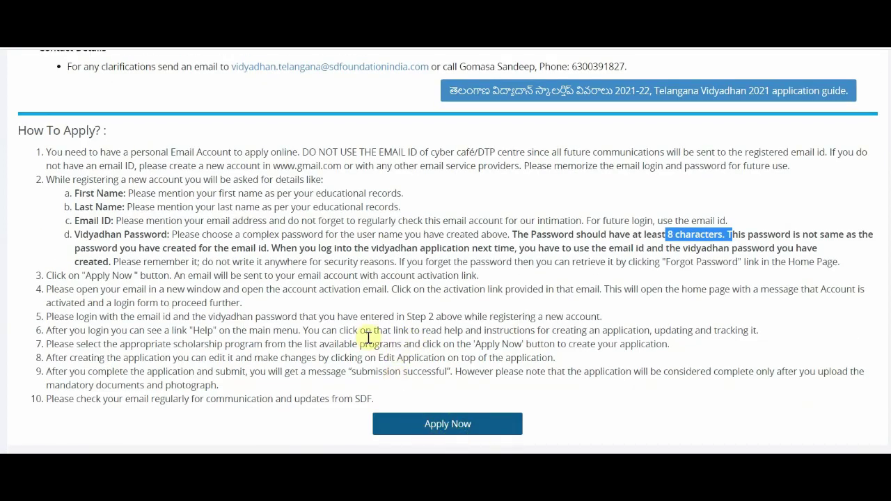
{"action": "scroll", "coordinate": [367, 337], "scroll_direction": "up", "scroll_amount": 2}
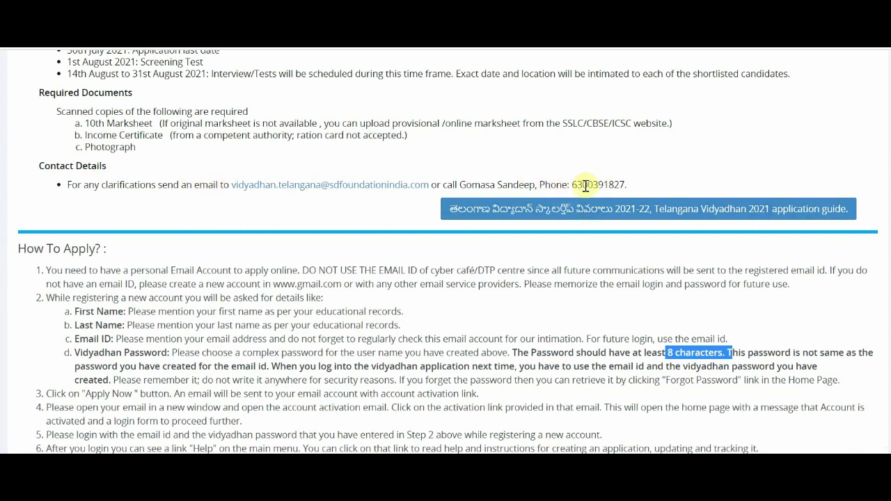
{"action": "scroll", "coordinate": [491, 327], "scroll_direction": "up", "scroll_amount": 3}
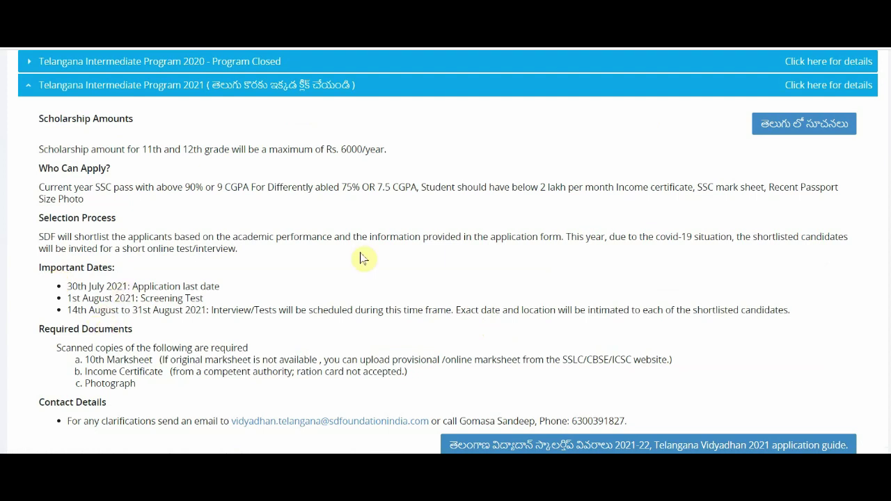
{"action": "scroll", "coordinate": [310, 283], "scroll_direction": "up", "scroll_amount": 2}
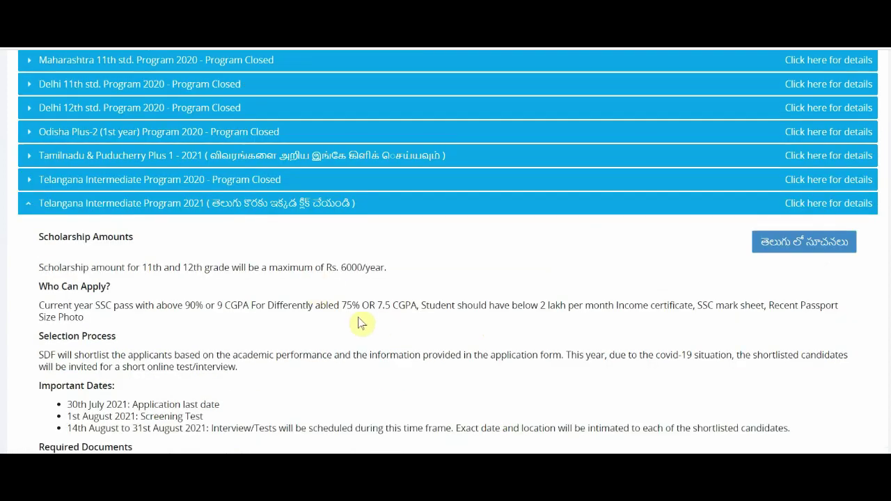
{"action": "scroll", "coordinate": [361, 322], "scroll_direction": "down", "scroll_amount": 5}
{"action": "scroll", "coordinate": [359, 317], "scroll_direction": "up", "scroll_amount": 3}
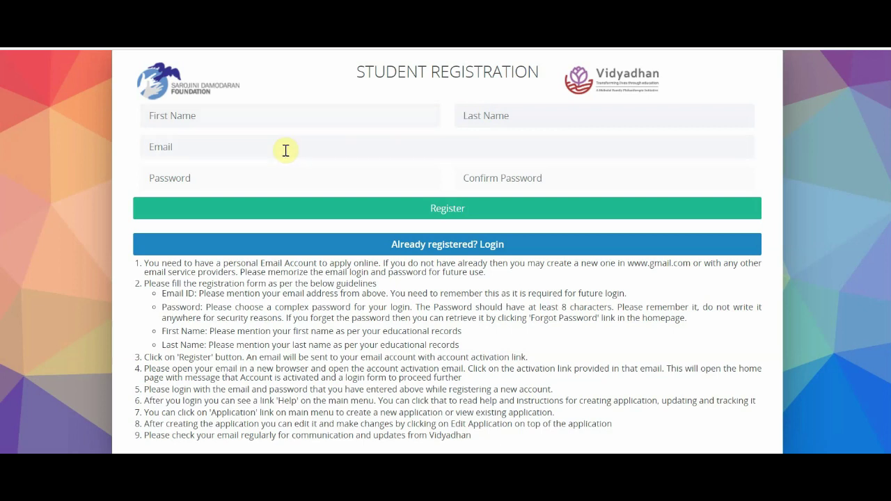
Step: Focus the Password field on the empty Student Registration form, then follow the already-registered login link
{"action": "left_click", "coordinate": [219, 183]}
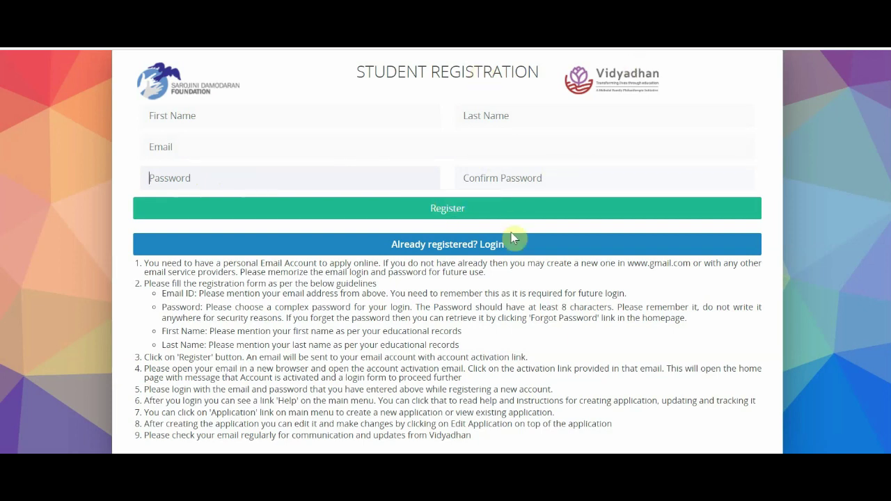
{"action": "scroll", "coordinate": [397, 254], "scroll_direction": "down", "scroll_amount": 1}
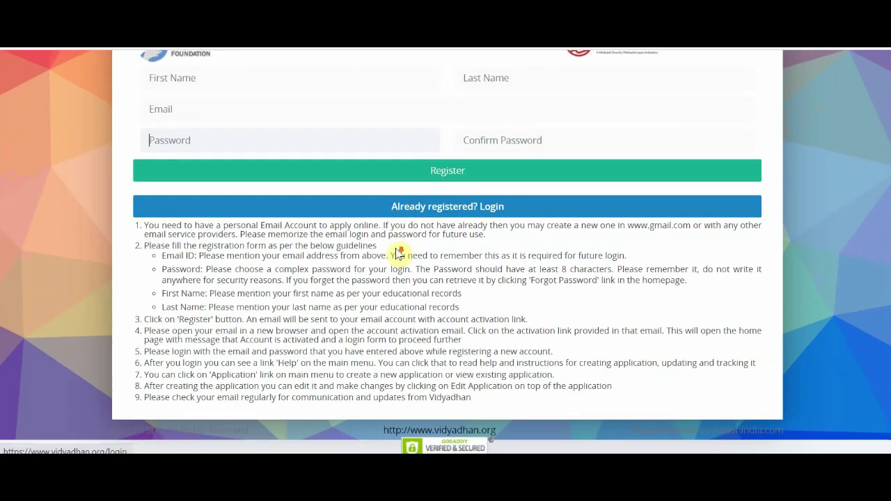
{"action": "left_click", "coordinate": [398, 254]}
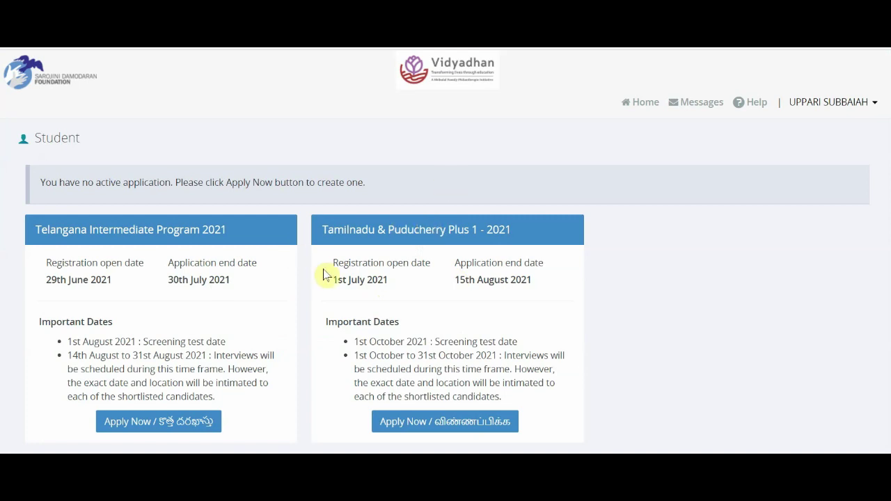
Step: Scroll the Student dashboard showing the Telangana Intermediate 2021 and Tamilnadu Plus 1 programs
{"action": "scroll", "coordinate": [326, 274], "scroll_direction": "down", "scroll_amount": 1}
{"action": "scroll", "coordinate": [327, 275], "scroll_direction": "up", "scroll_amount": 1}
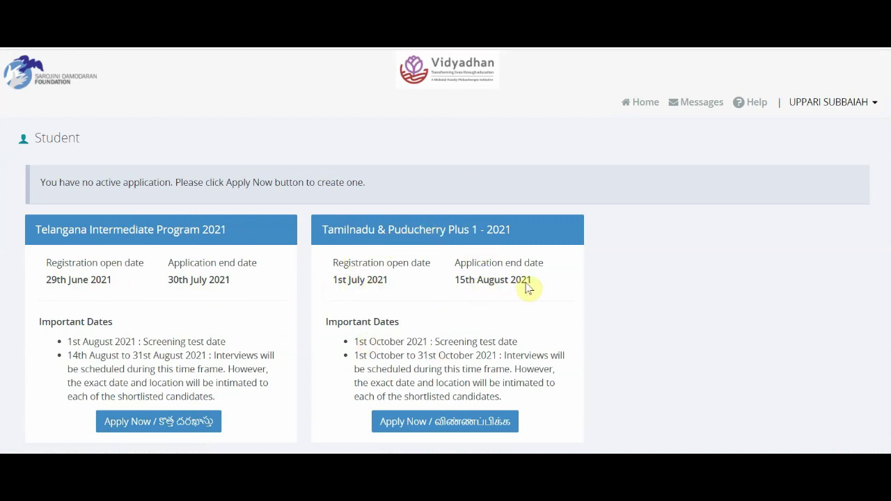
{"action": "scroll", "coordinate": [278, 397], "scroll_direction": "down", "scroll_amount": 1}
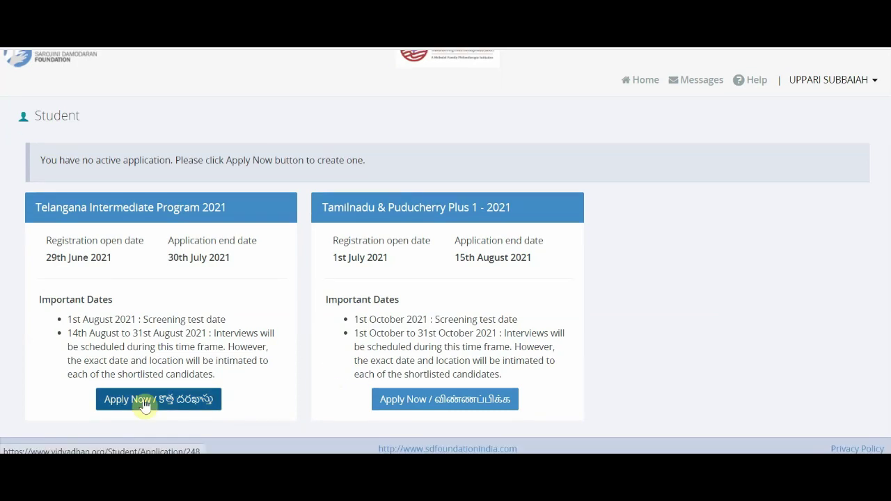
Step: Start the Telangana Intermediate Program 2021 application from the dashboard
{"action": "left_click", "coordinate": [145, 403]}
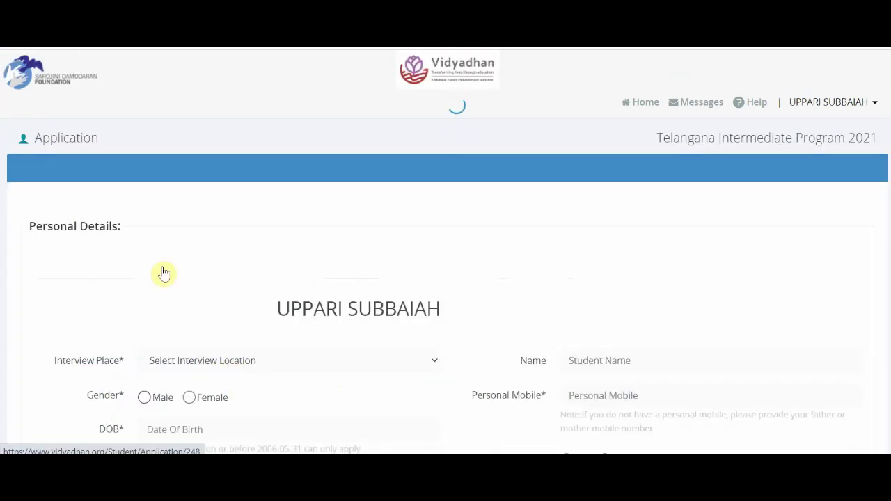
{"action": "scroll", "coordinate": [252, 301], "scroll_direction": "down", "scroll_amount": 3}
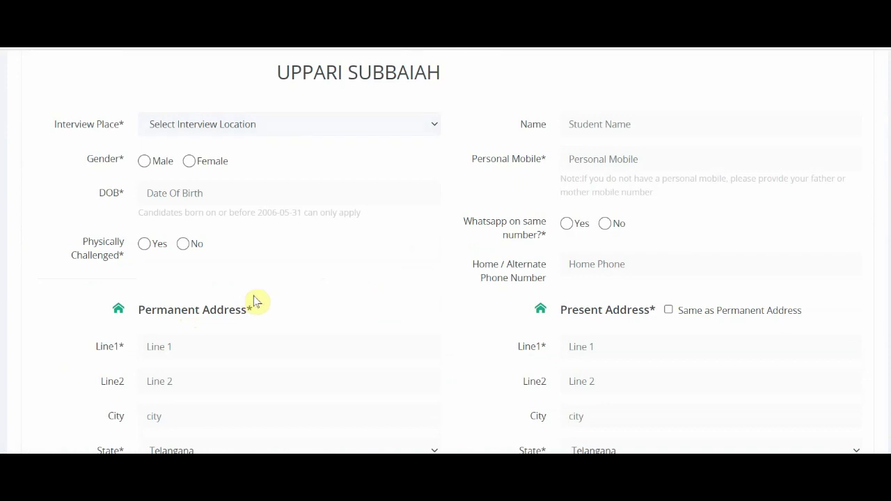
{"action": "scroll", "coordinate": [254, 300], "scroll_direction": "up", "scroll_amount": 3}
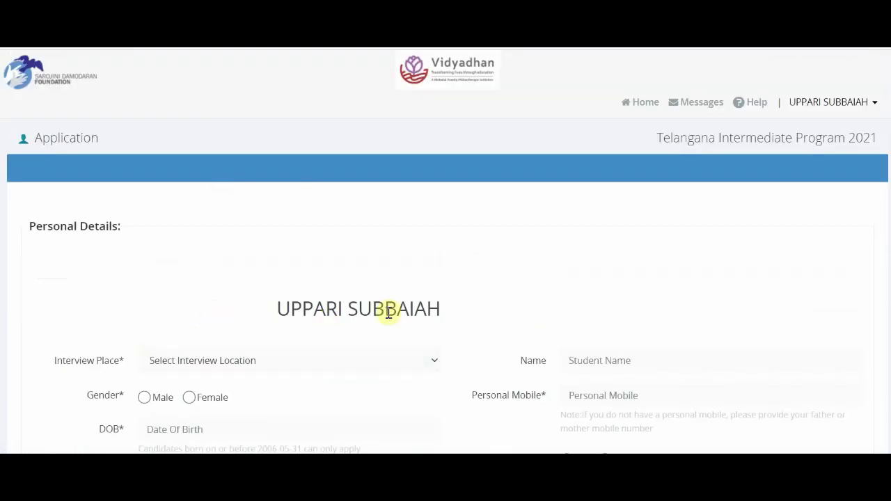
{"action": "scroll", "coordinate": [362, 313], "scroll_direction": "down", "scroll_amount": 2}
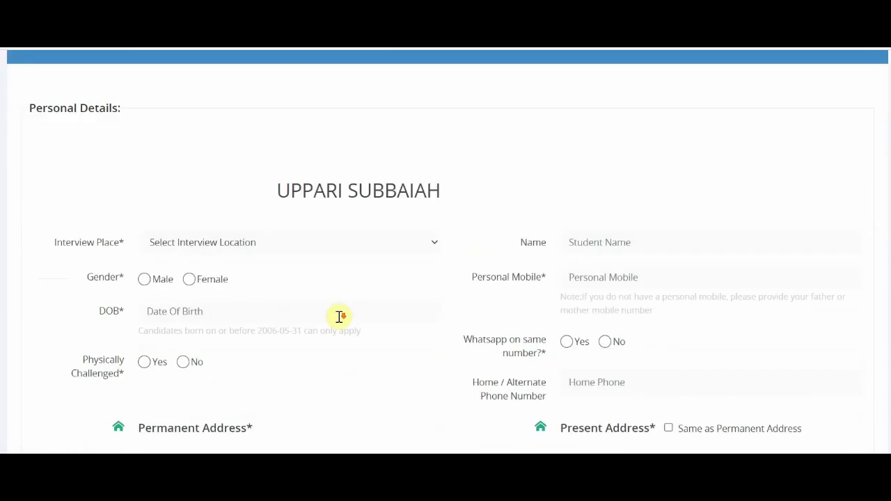
Step: Choose Online as the interview place and enter the student's name
{"action": "left_click", "coordinate": [232, 252]}
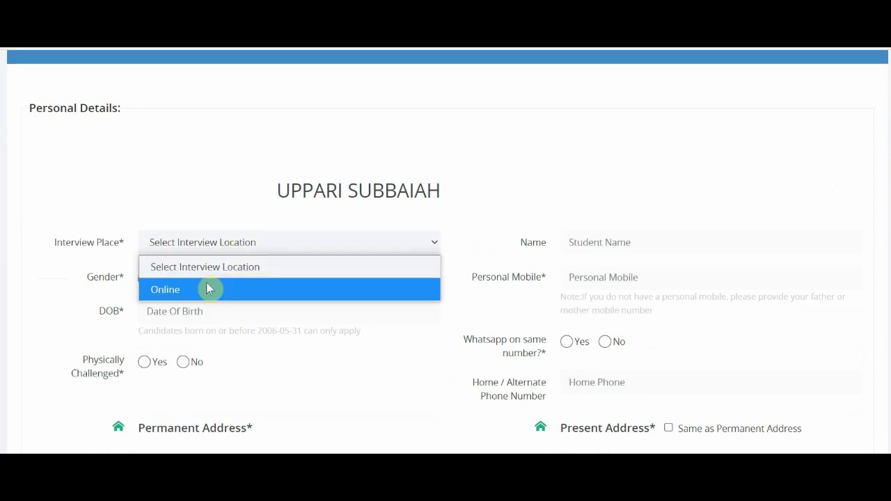
{"action": "left_click", "coordinate": [208, 288]}
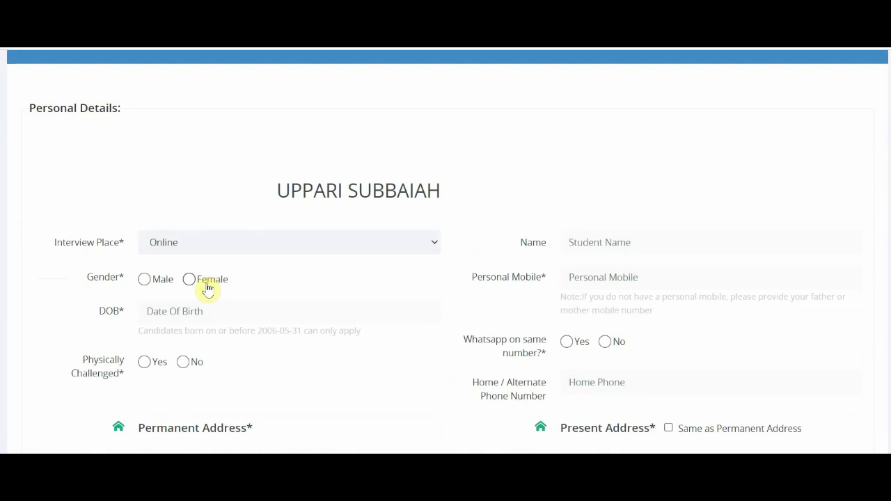
{"action": "left_click", "coordinate": [610, 240]}
{"action": "scroll", "coordinate": [488, 223], "scroll_direction": "down", "scroll_amount": 2}
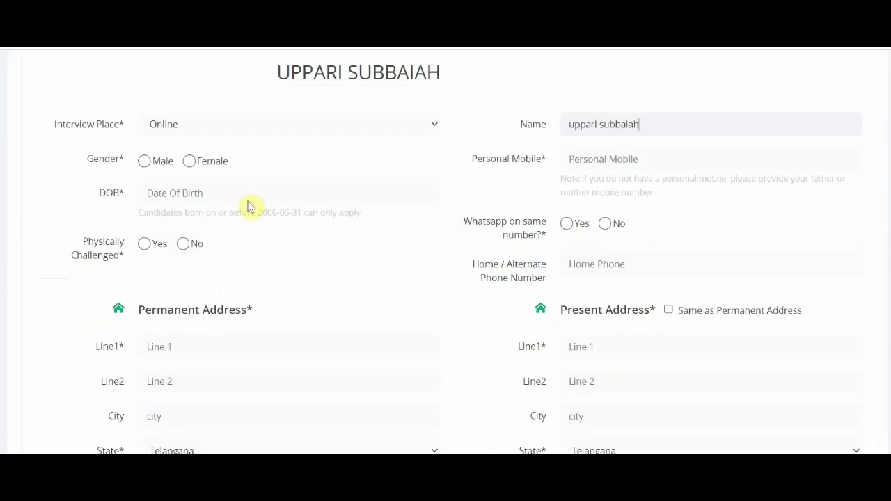
Step: Set gender to Male and pick date of birth 02-03-2006 in the calendar
{"action": "left_click", "coordinate": [622, 161]}
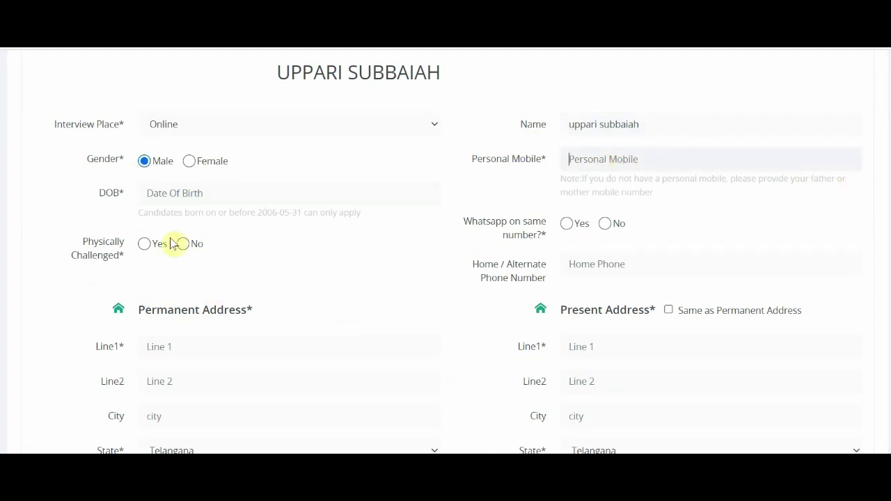
{"action": "left_click", "coordinate": [160, 198]}
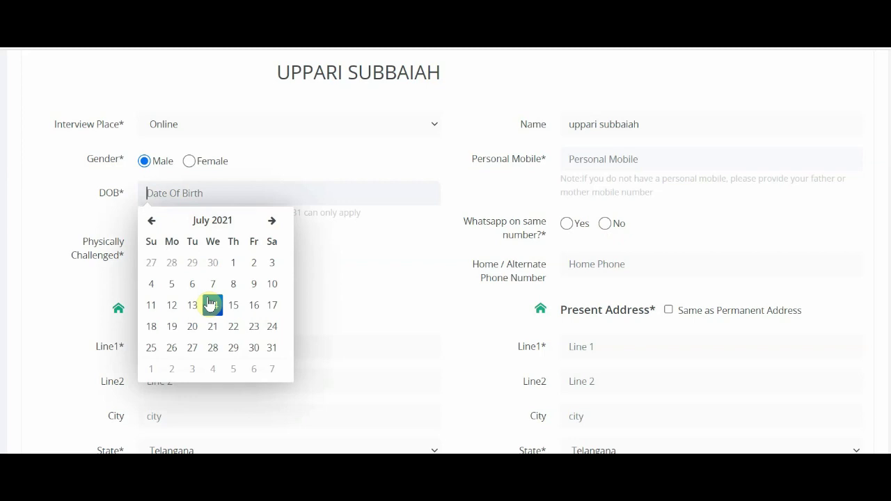
{"action": "left_click", "coordinate": [195, 223]}
{"action": "left_click", "coordinate": [199, 221]}
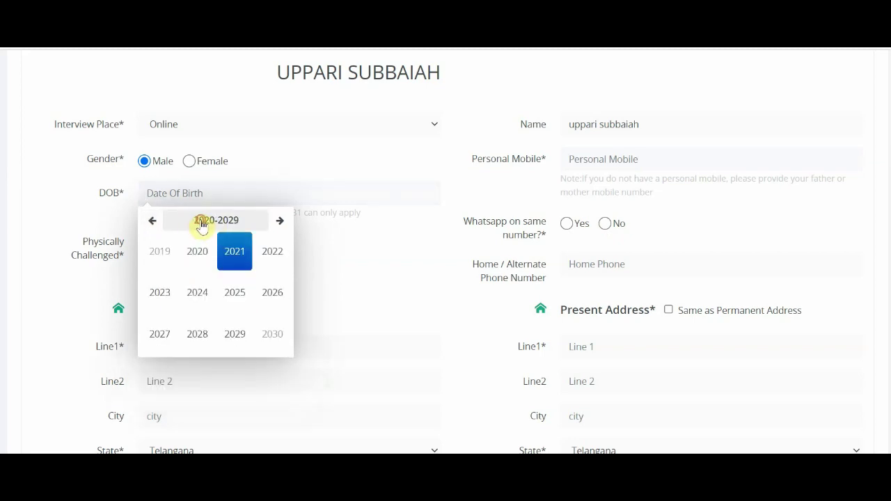
{"action": "left_click", "coordinate": [150, 223]}
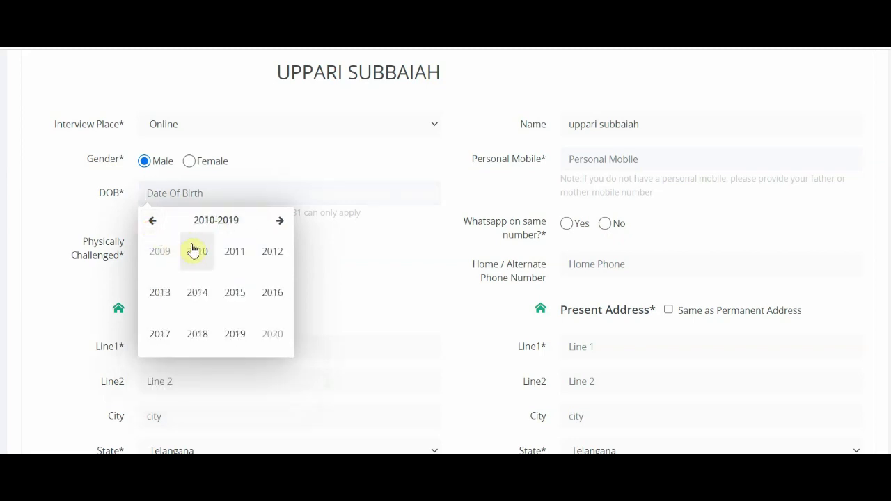
{"action": "left_click", "coordinate": [152, 221]}
{"action": "left_click", "coordinate": [272, 292]}
{"action": "left_click", "coordinate": [235, 252]}
{"action": "left_click", "coordinate": [234, 260]}
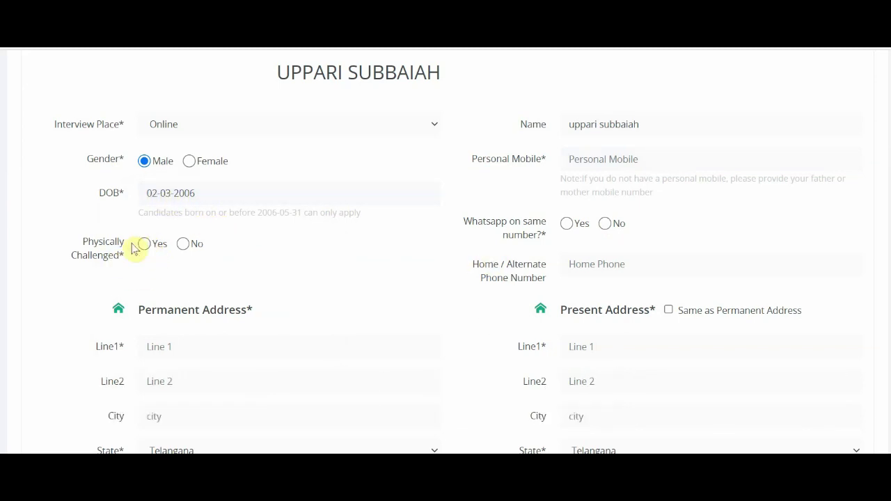
Step: Mark the student as not physically challenged and answer Yes to WhatsApp on same number
{"action": "left_click", "coordinate": [183, 244]}
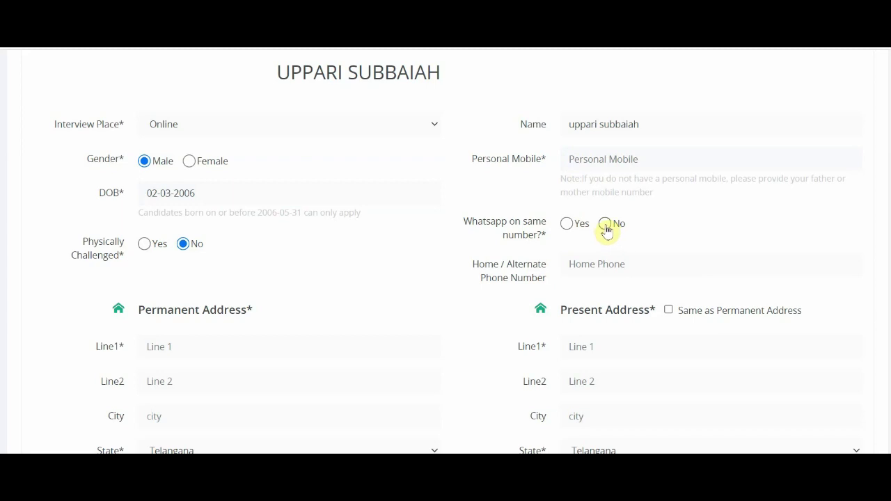
{"action": "left_click", "coordinate": [605, 224]}
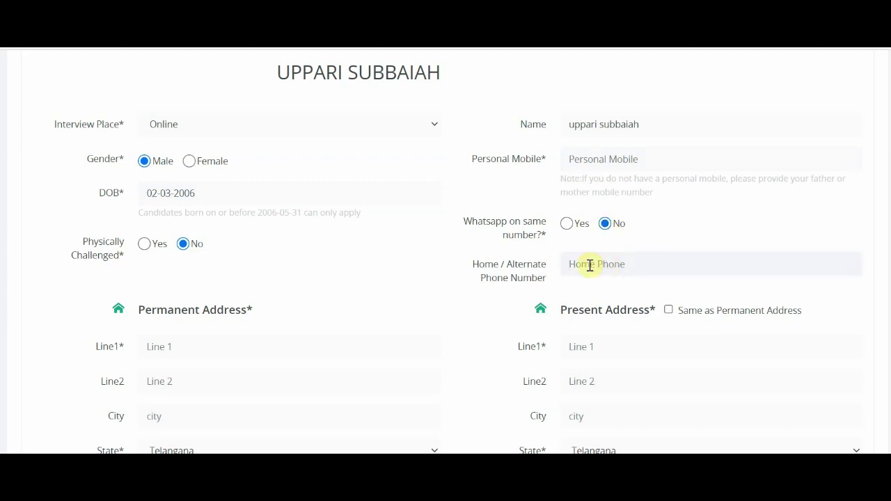
{"action": "left_click", "coordinate": [567, 224]}
{"action": "left_click", "coordinate": [595, 263]}
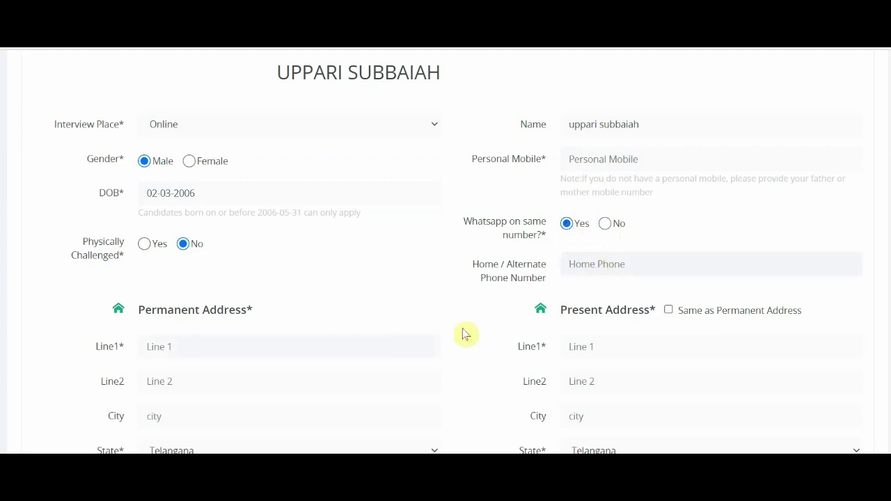
{"action": "scroll", "coordinate": [465, 334], "scroll_direction": "down", "scroll_amount": 3}
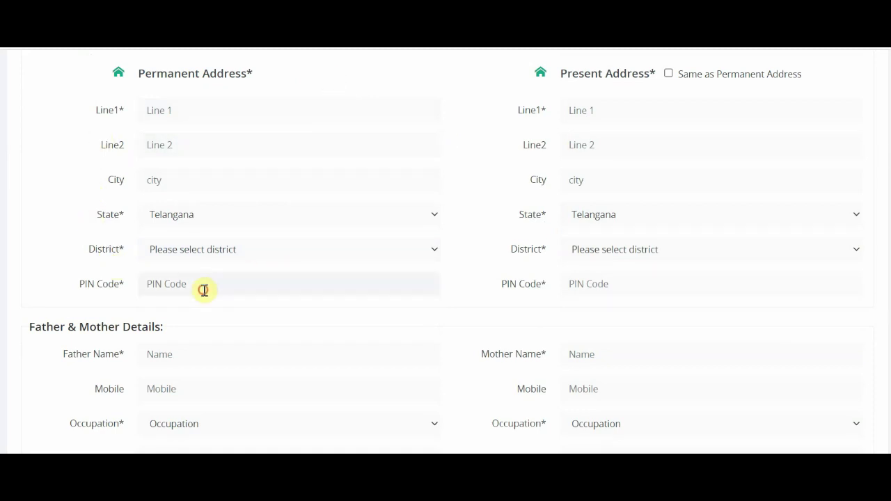
Step: Tentatively set the father's education to Graduate and occupation to Home Maker
{"action": "left_click", "coordinate": [415, 280]}
{"action": "scroll", "coordinate": [324, 342], "scroll_direction": "down", "scroll_amount": 3}
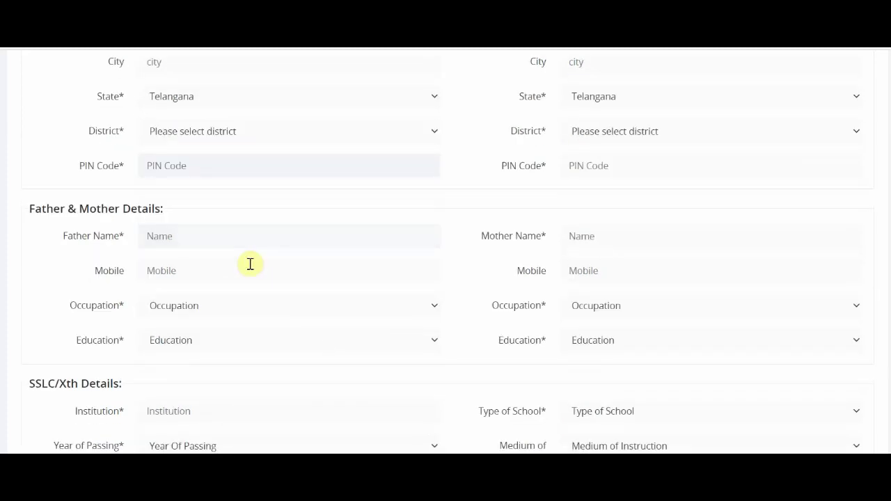
{"action": "left_click", "coordinate": [218, 262]}
{"action": "left_click", "coordinate": [207, 308]}
{"action": "left_click", "coordinate": [201, 337]}
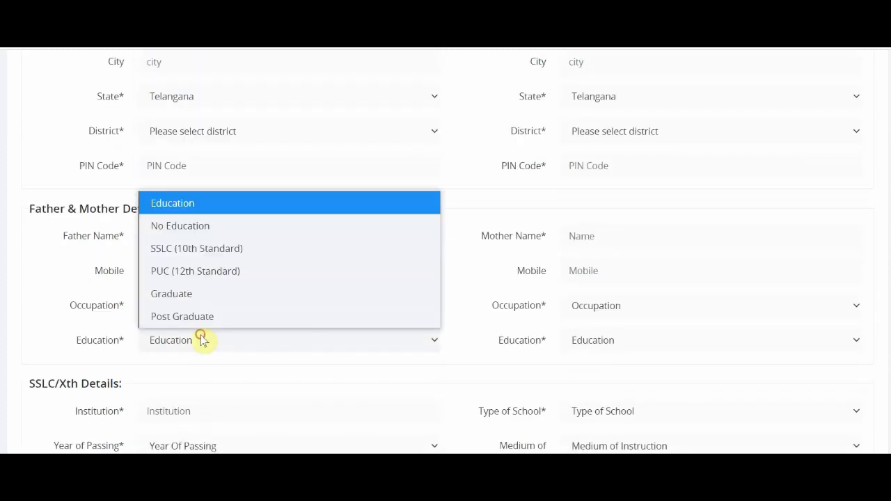
{"action": "left_click", "coordinate": [180, 294]}
{"action": "left_click", "coordinate": [181, 298]}
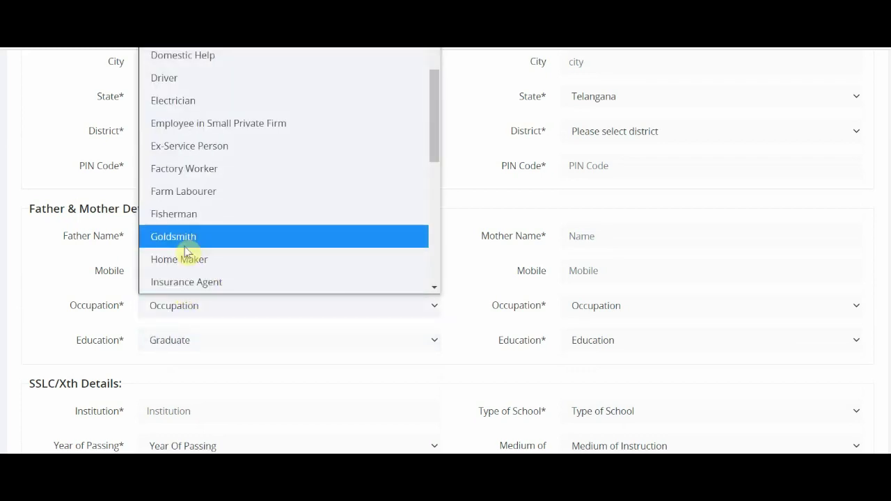
{"action": "left_click", "coordinate": [190, 259]}
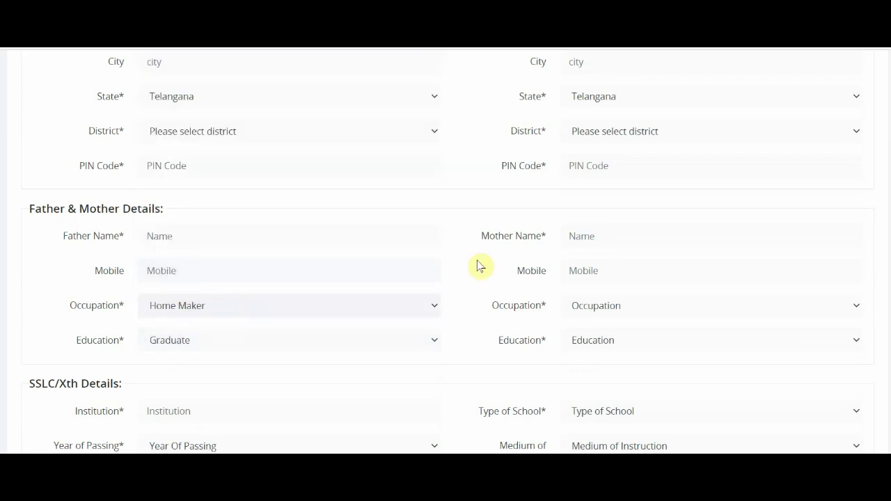
{"action": "left_click", "coordinate": [193, 238]}
{"action": "left_click", "coordinate": [187, 271]}
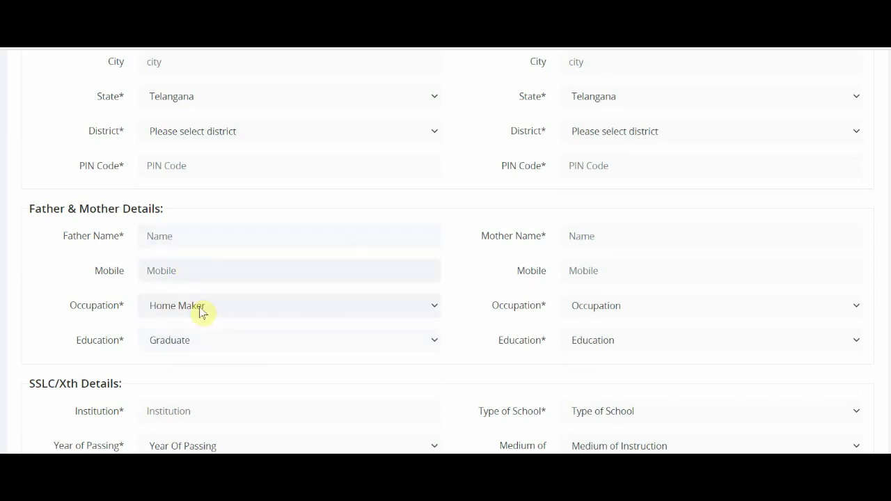
{"action": "left_click", "coordinate": [202, 310]}
Step: Change the father's occupation to Vegetable/Fruit Vendor and education to SSLC (10th Standard)
{"action": "scroll", "coordinate": [267, 244], "scroll_direction": "up", "scroll_amount": 3}
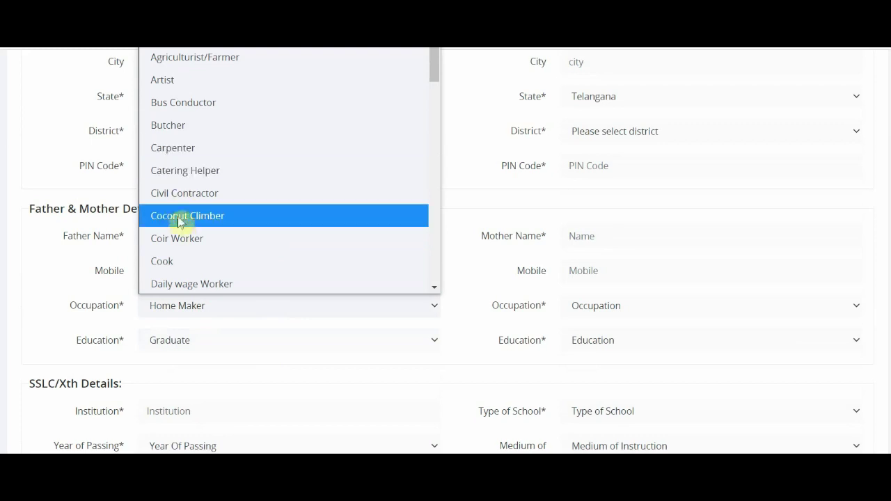
{"action": "scroll", "coordinate": [182, 226], "scroll_direction": "down", "scroll_amount": 3}
{"action": "scroll", "coordinate": [184, 229], "scroll_direction": "up", "scroll_amount": 3}
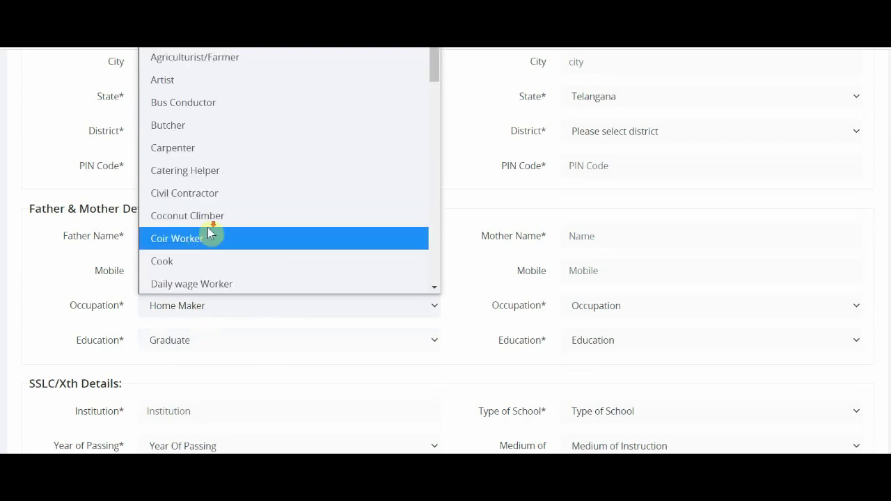
{"action": "scroll", "coordinate": [209, 233], "scroll_direction": "down", "scroll_amount": 9}
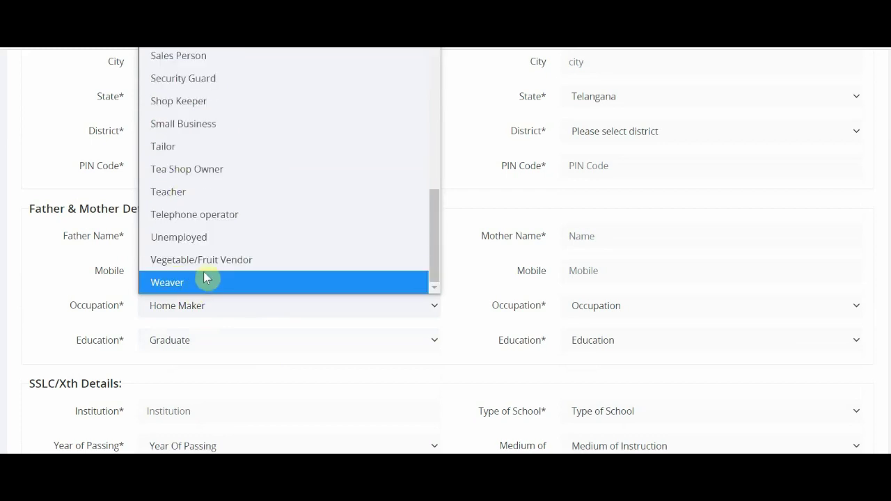
{"action": "left_click", "coordinate": [206, 261]}
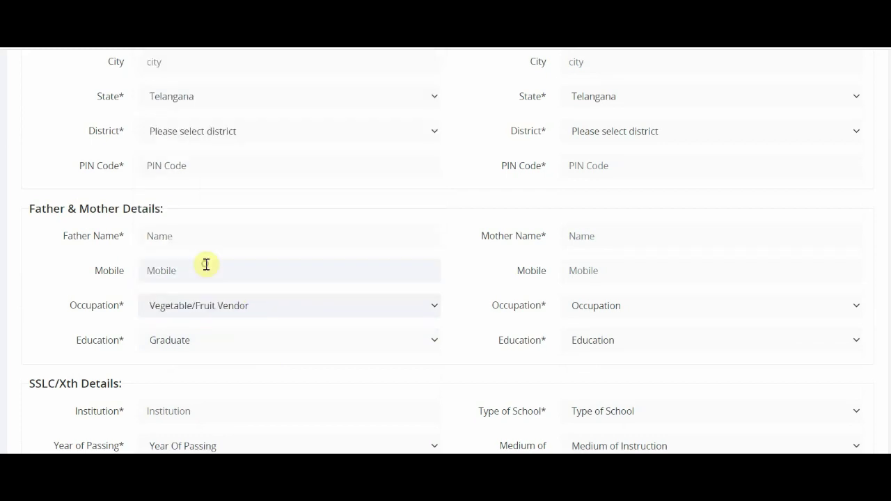
{"action": "left_click", "coordinate": [196, 342]}
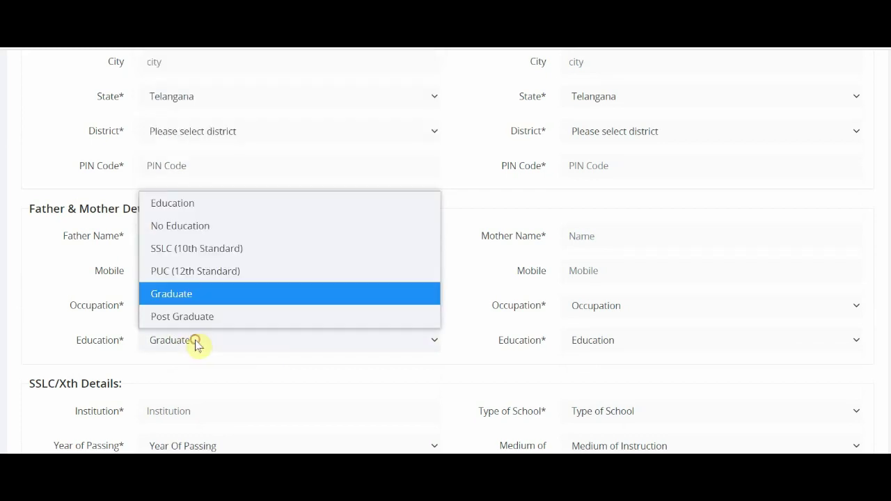
{"action": "left_click", "coordinate": [188, 255]}
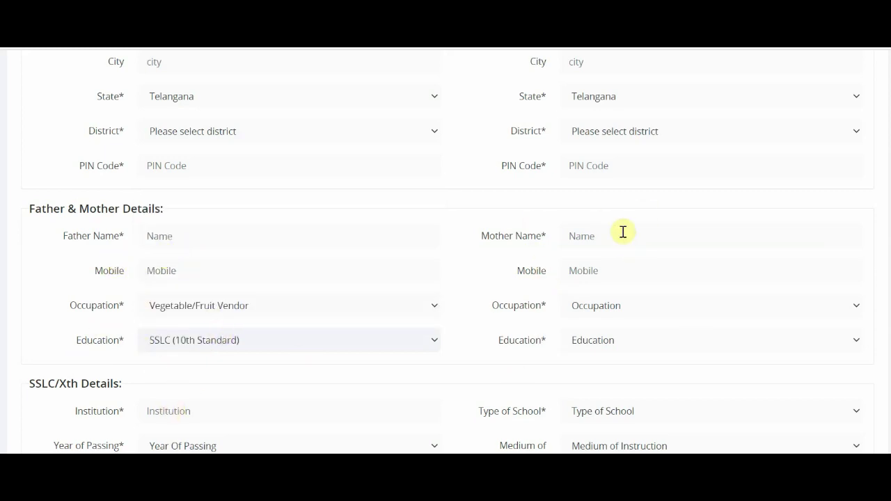
Step: Open and close the mother's occupation and education dropdowns without choosing anything
{"action": "left_click", "coordinate": [614, 270]}
{"action": "left_click", "coordinate": [623, 306]}
{"action": "left_click", "coordinate": [619, 339]}
{"action": "left_click", "coordinate": [617, 341]}
{"action": "left_click", "coordinate": [618, 341]}
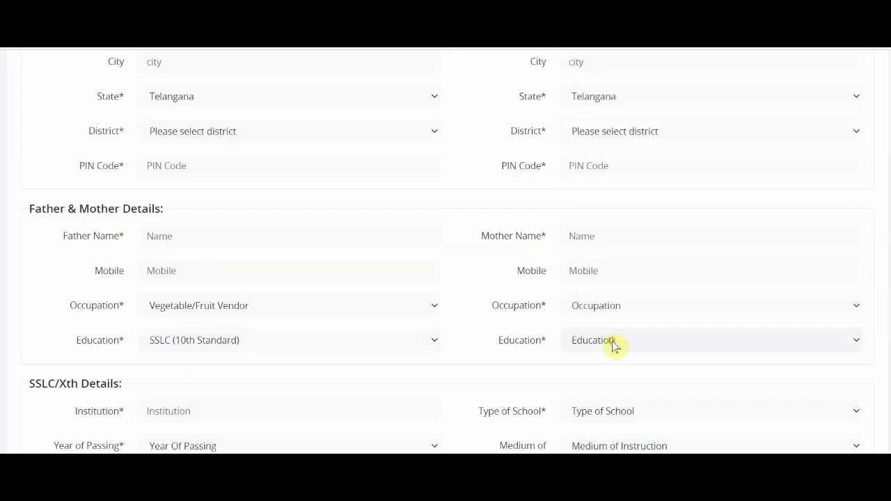
{"action": "scroll", "coordinate": [467, 343], "scroll_direction": "down", "scroll_amount": 1}
{"action": "scroll", "coordinate": [465, 342], "scroll_direction": "down", "scroll_amount": 3}
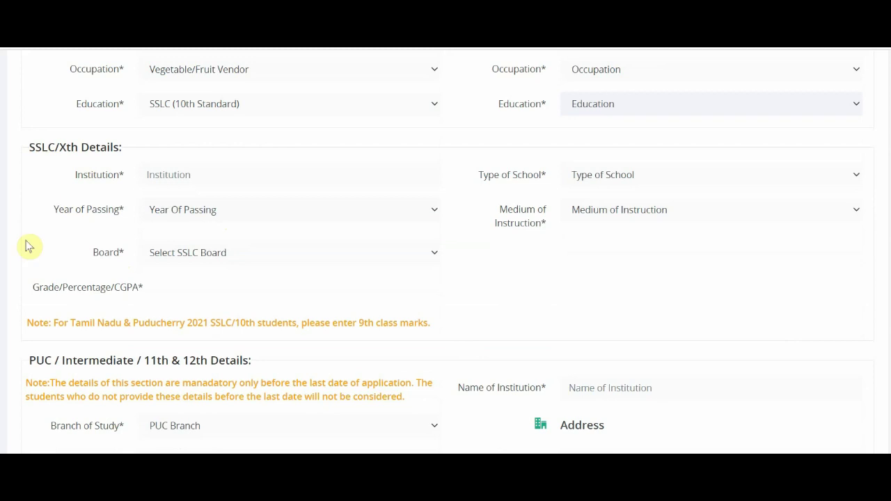
Step: Set the SSLC school type to Govt. School and year of passing to 2021
{"action": "left_click", "coordinate": [188, 176]}
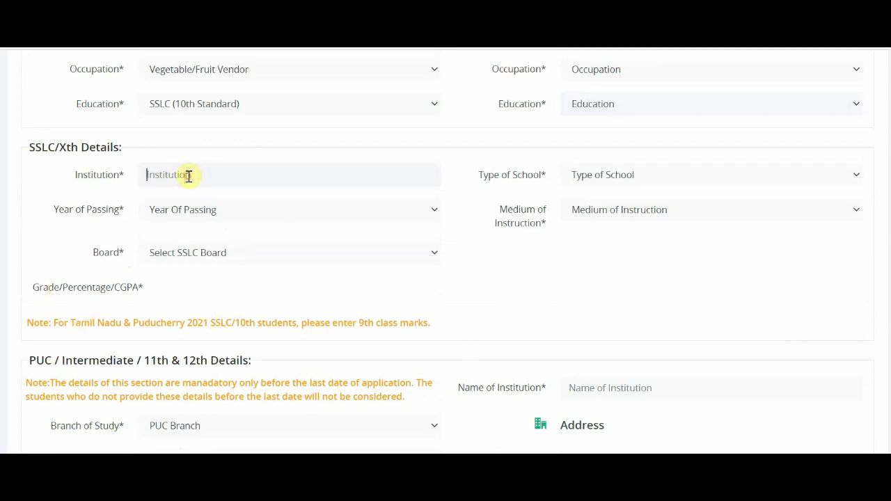
{"action": "left_click", "coordinate": [644, 184]}
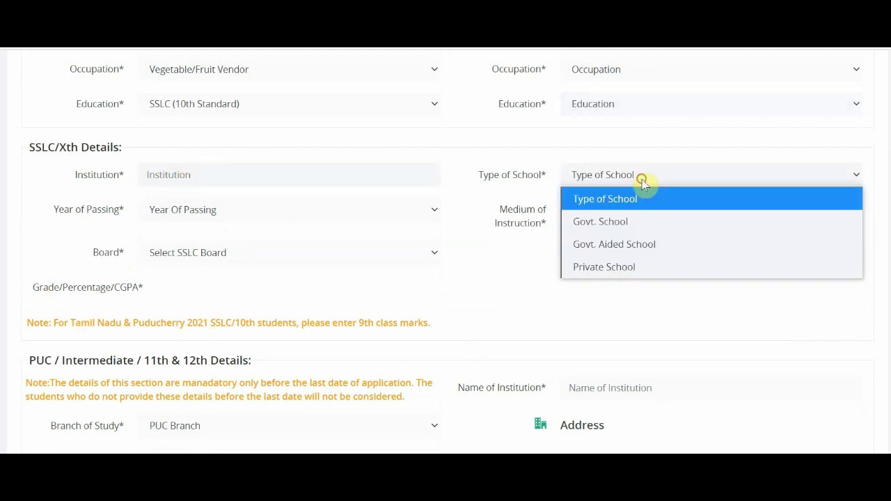
{"action": "left_click", "coordinate": [639, 223]}
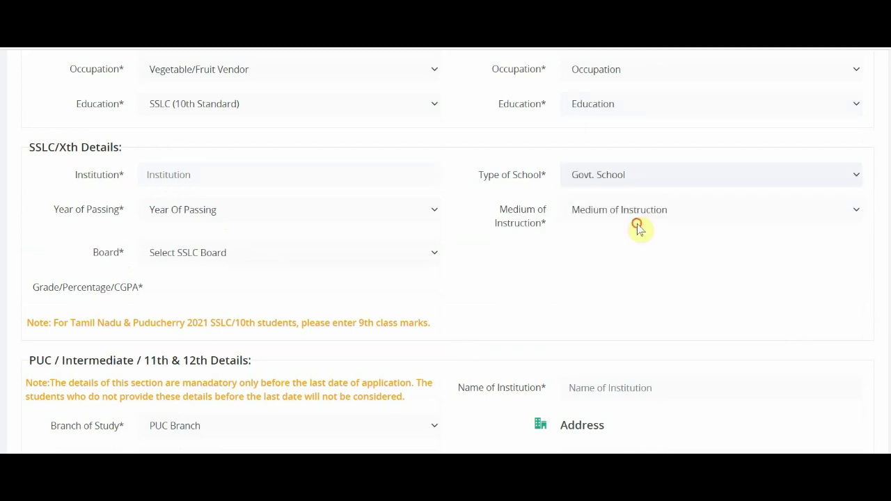
{"action": "left_click", "coordinate": [199, 210]}
{"action": "scroll", "coordinate": [224, 361], "scroll_direction": "down", "scroll_amount": 7}
{"action": "left_click_drag", "start_coordinate": [433, 403], "coordinate": [429, 372]}
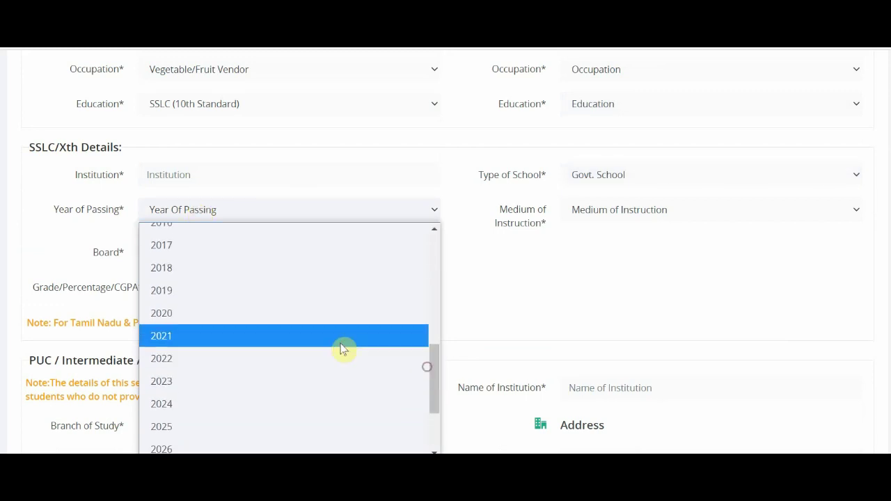
{"action": "left_click", "coordinate": [179, 337]}
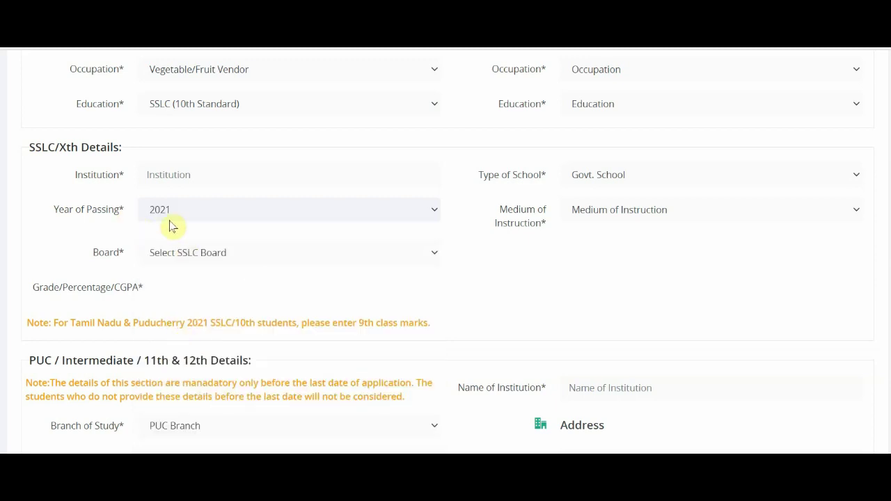
Step: Set the SSLC medium to Telugu and board to Telangana State Board(SSC)
{"action": "left_click", "coordinate": [595, 213]}
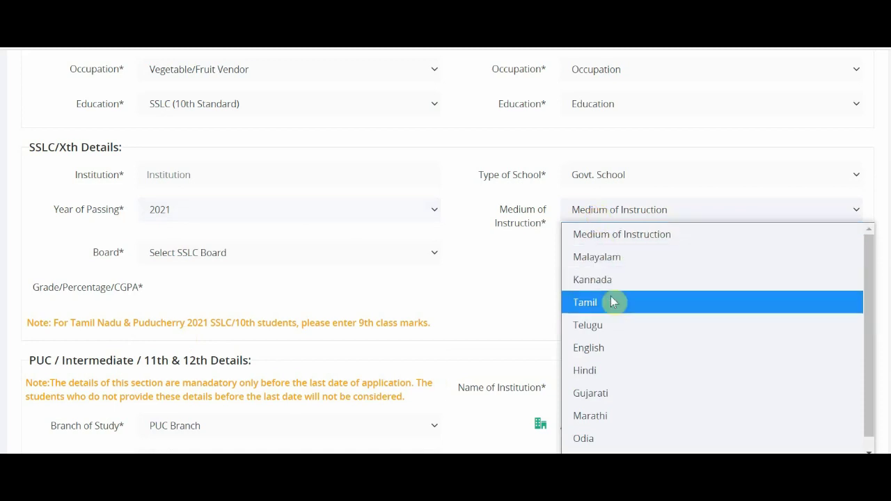
{"action": "left_click", "coordinate": [612, 322]}
{"action": "left_click", "coordinate": [589, 211]}
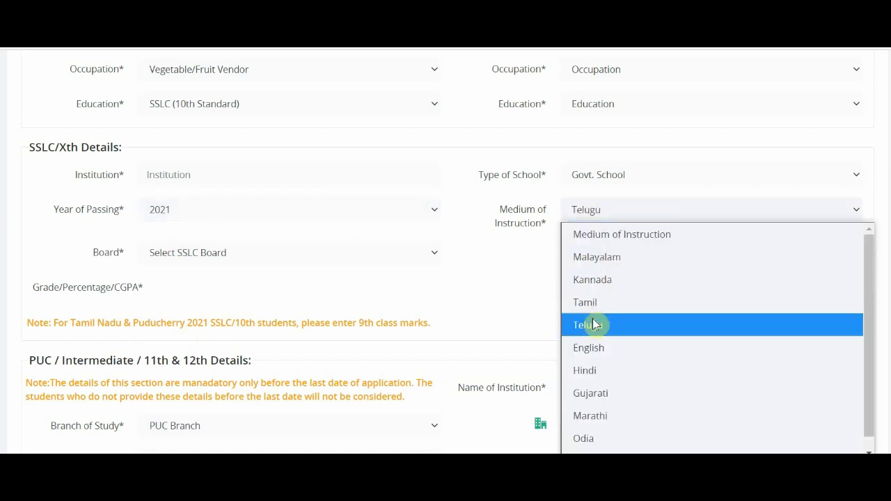
{"action": "left_click", "coordinate": [594, 333]}
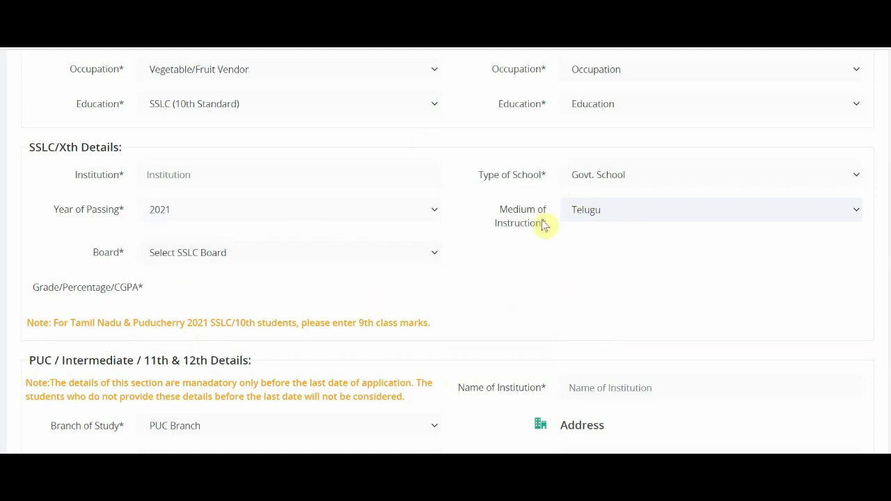
{"action": "left_click", "coordinate": [408, 258]}
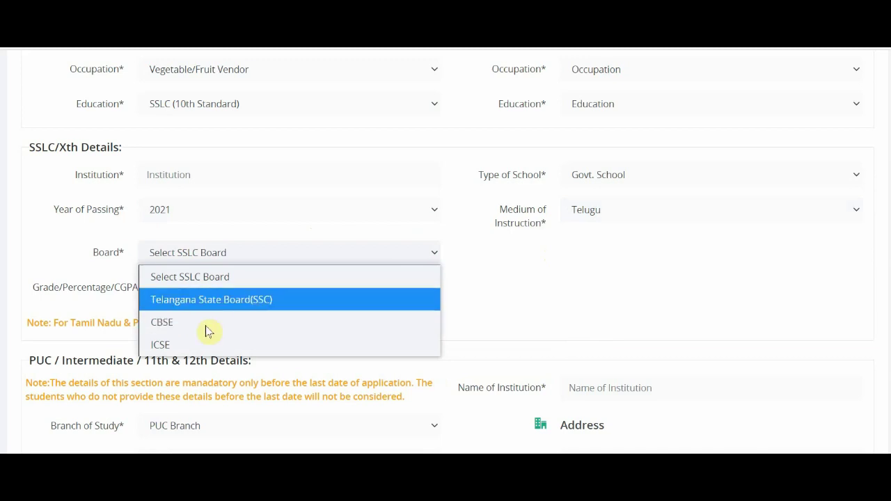
{"action": "left_click", "coordinate": [200, 301]}
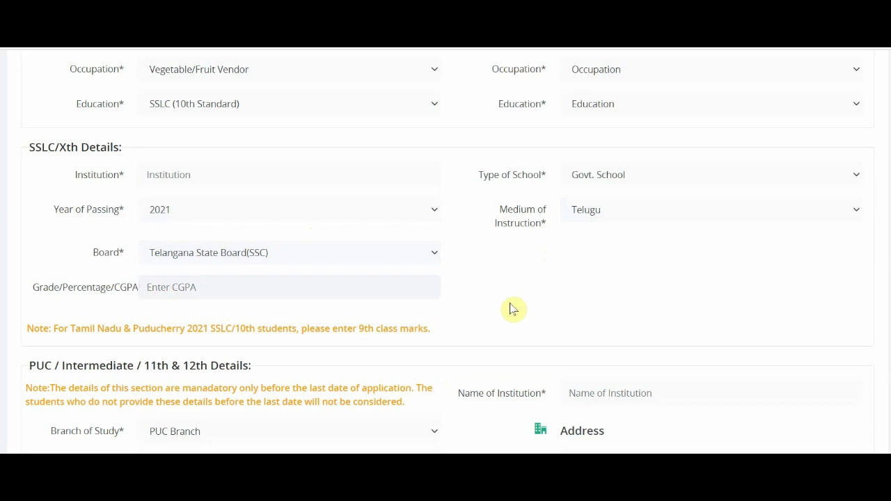
{"action": "scroll", "coordinate": [550, 297], "scroll_direction": "down", "scroll_amount": 2}
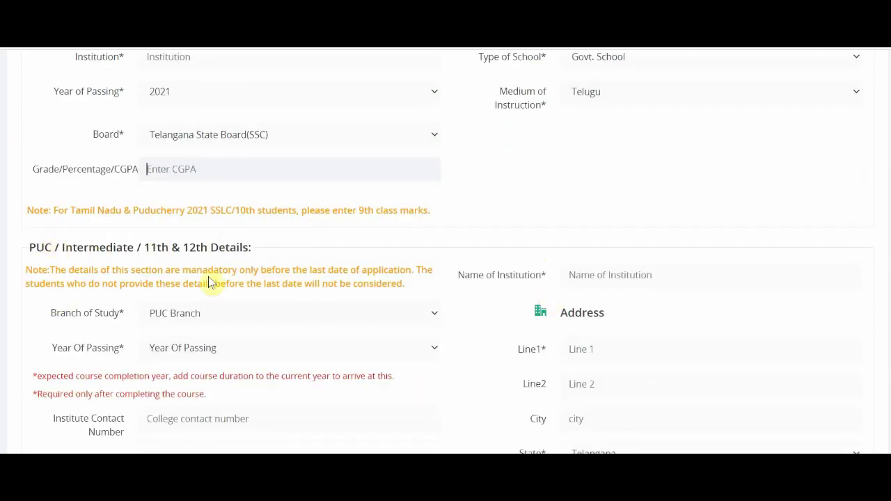
Step: Open the PUC branch and year of passing dropdowns, leaving them unchanged
{"action": "scroll", "coordinate": [209, 278], "scroll_direction": "down", "scroll_amount": 2}
{"action": "left_click", "coordinate": [611, 154]}
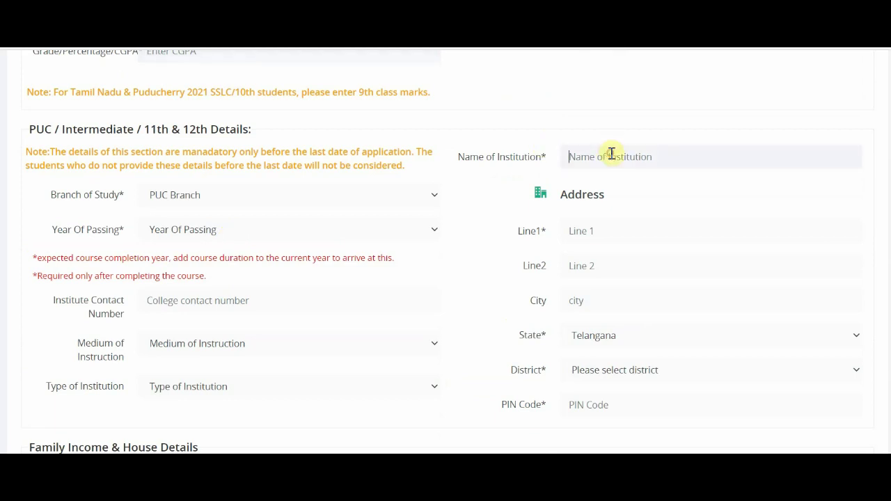
{"action": "left_click", "coordinate": [281, 203]}
{"action": "left_click", "coordinate": [281, 207]}
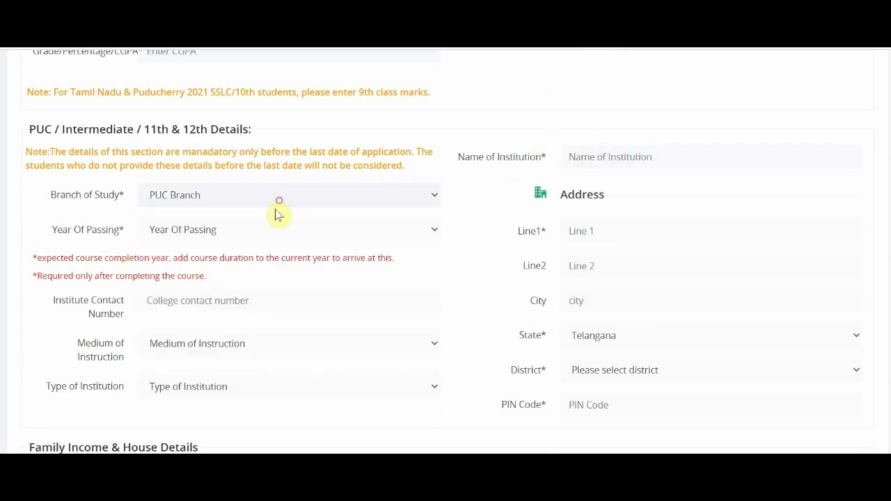
{"action": "double_click", "coordinate": [266, 232]}
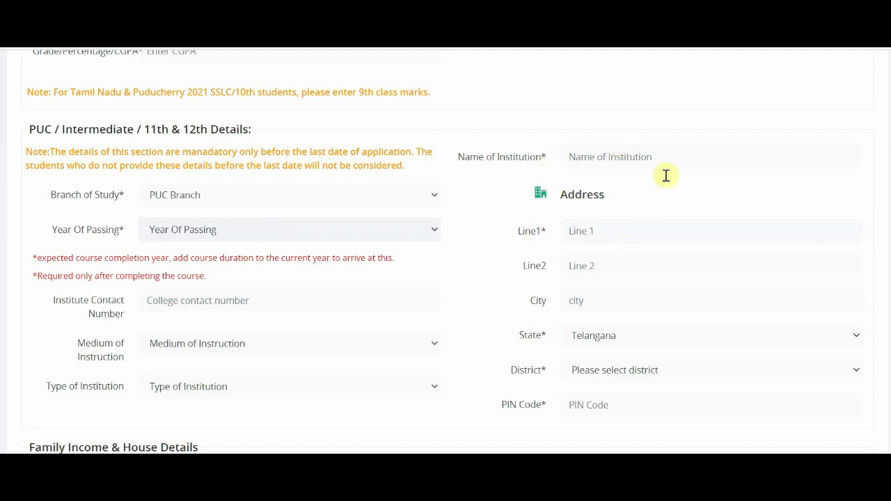
{"action": "scroll", "coordinate": [522, 241], "scroll_direction": "down", "scroll_amount": 2}
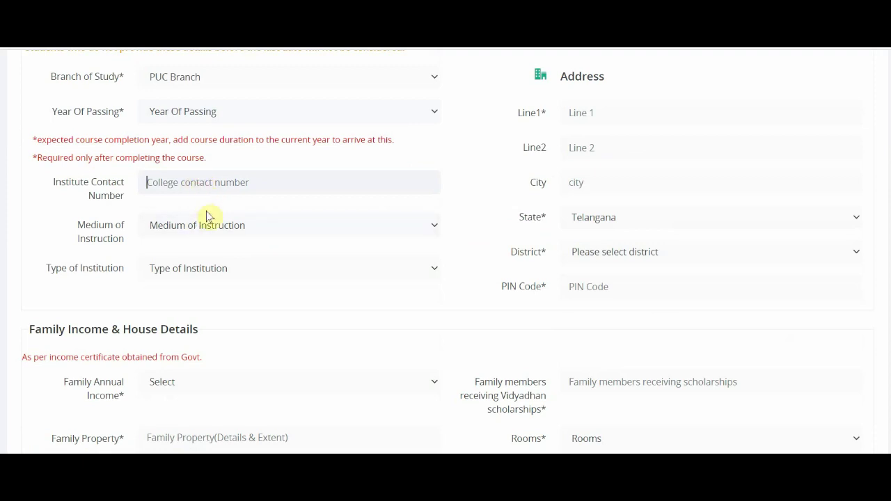
Step: Set the PUC medium of instruction to Telugu and institution type to Govt. Aided
{"action": "left_click", "coordinate": [210, 229]}
{"action": "scroll", "coordinate": [195, 160], "scroll_direction": "down", "scroll_amount": 1}
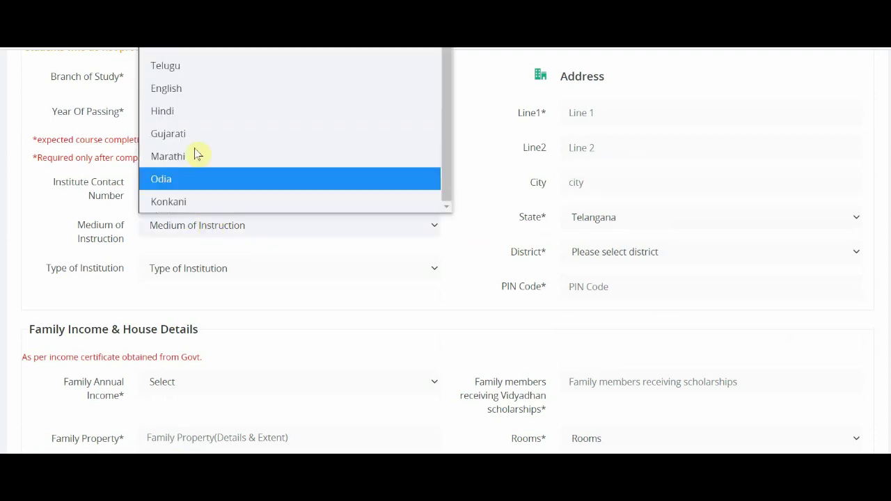
{"action": "left_click", "coordinate": [183, 67]}
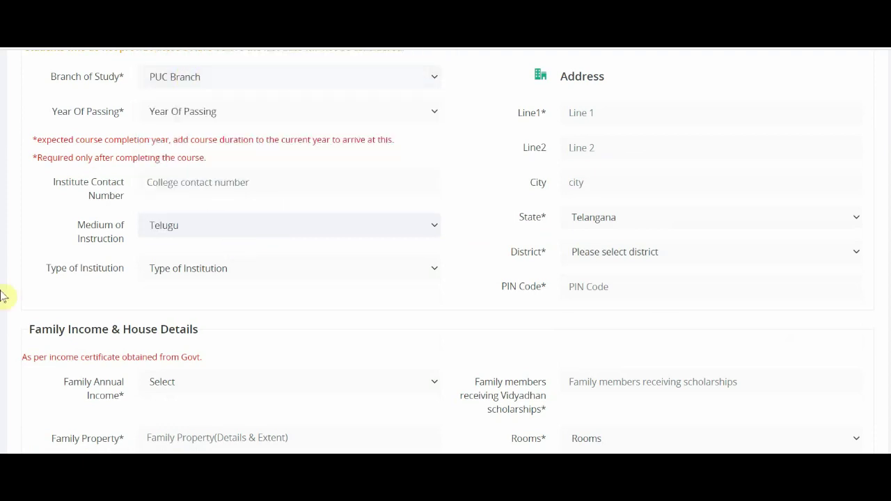
{"action": "left_click", "coordinate": [189, 270]}
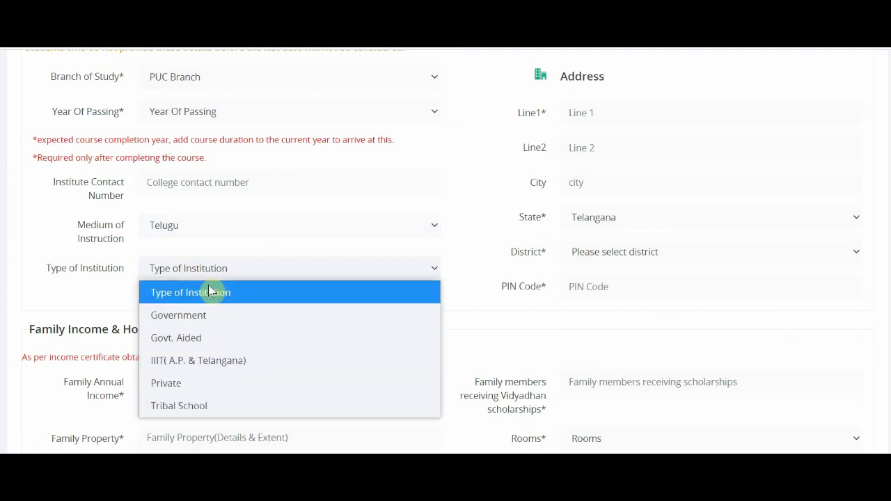
{"action": "left_click", "coordinate": [198, 338]}
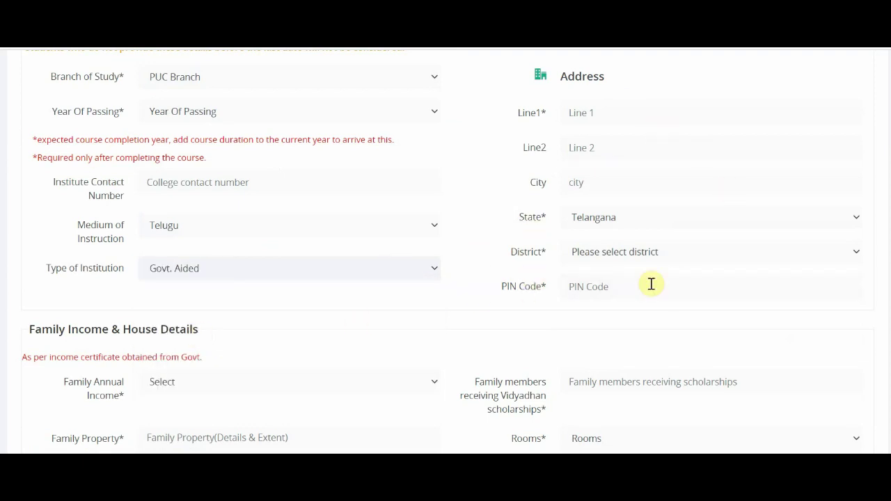
{"action": "scroll", "coordinate": [507, 224], "scroll_direction": "up", "scroll_amount": 2}
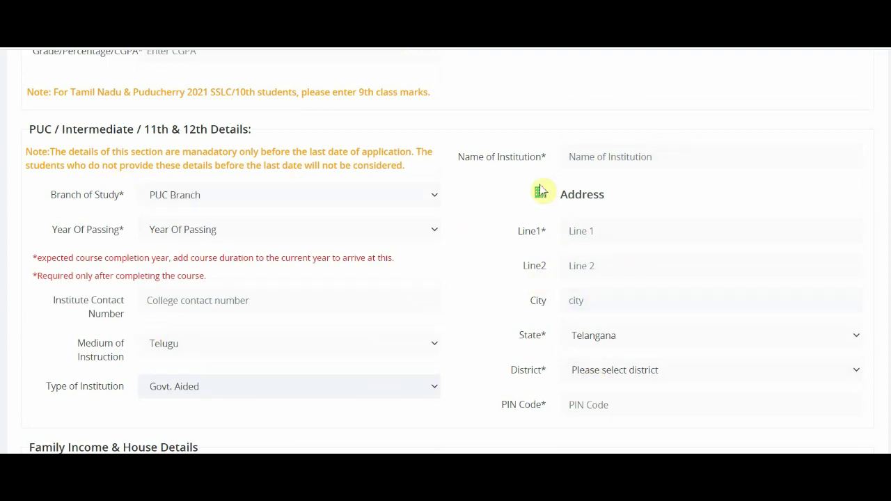
{"action": "scroll", "coordinate": [486, 323], "scroll_direction": "down", "scroll_amount": 2}
Step: Choose family income Less Than Rs. 12000 per year and enter no for family property
{"action": "scroll", "coordinate": [485, 322], "scroll_direction": "down", "scroll_amount": 4}
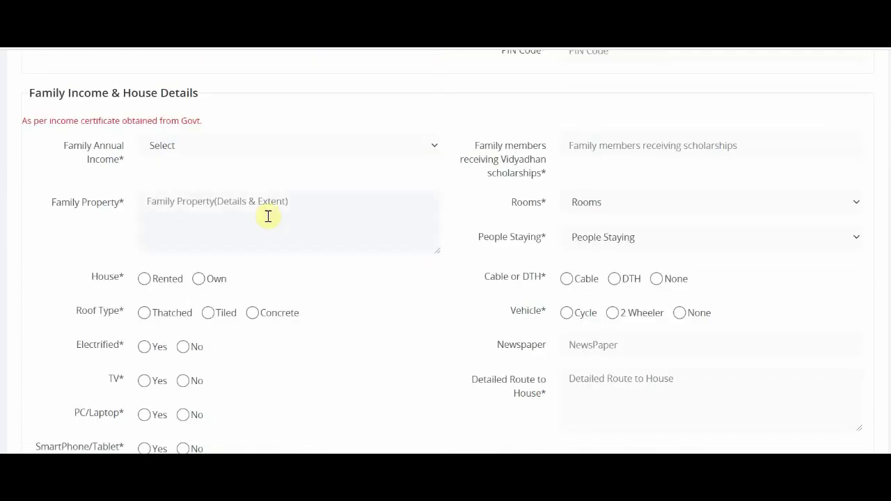
{"action": "left_click", "coordinate": [185, 147]}
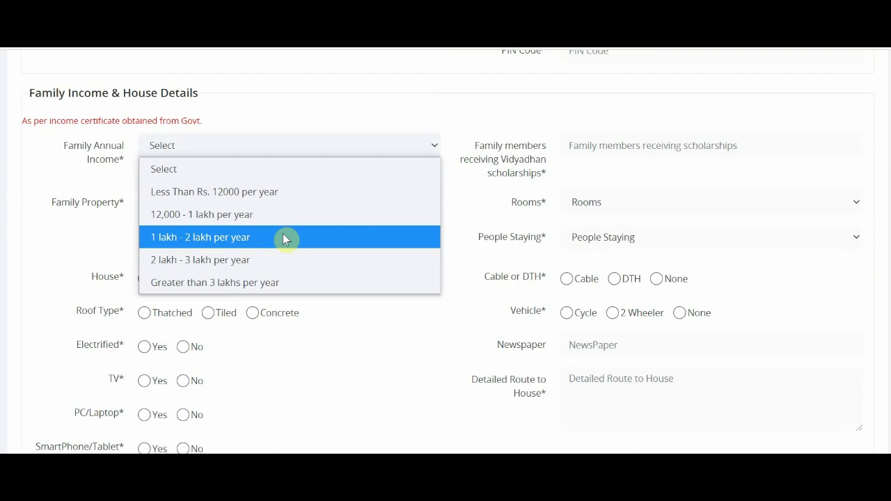
{"action": "left_click", "coordinate": [283, 200]}
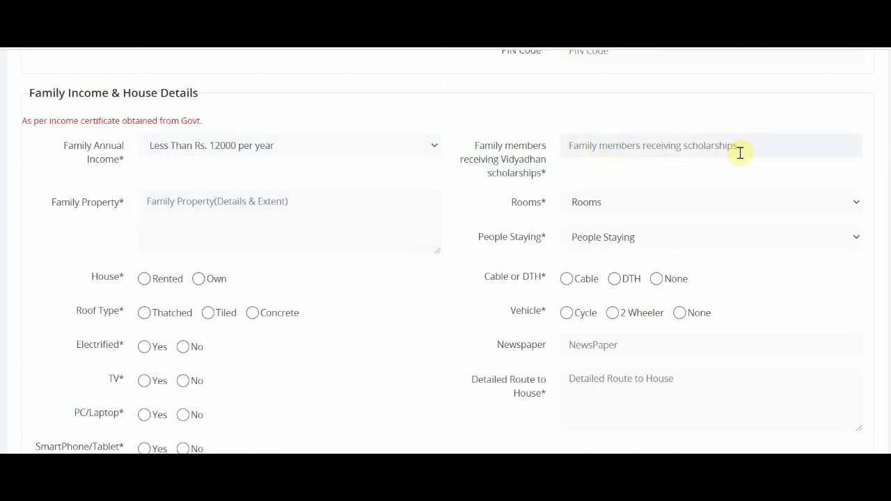
{"action": "left_click", "coordinate": [189, 210]}
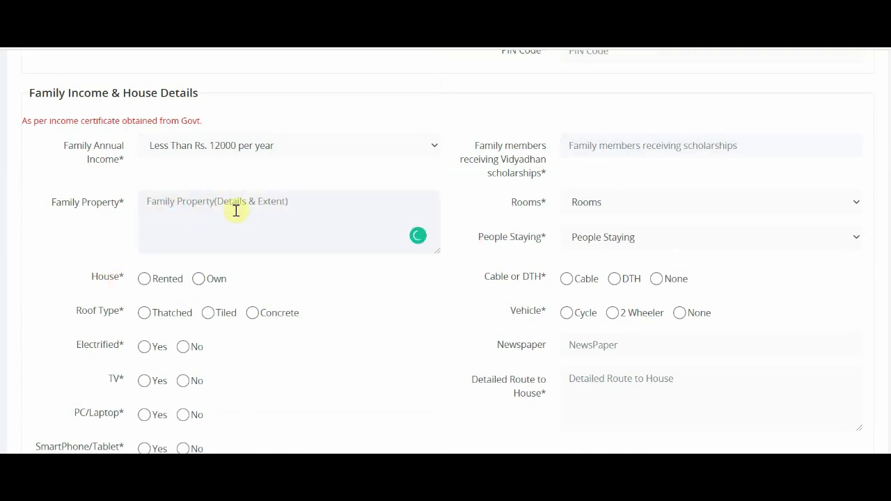
{"action": "type", "text": "no"}
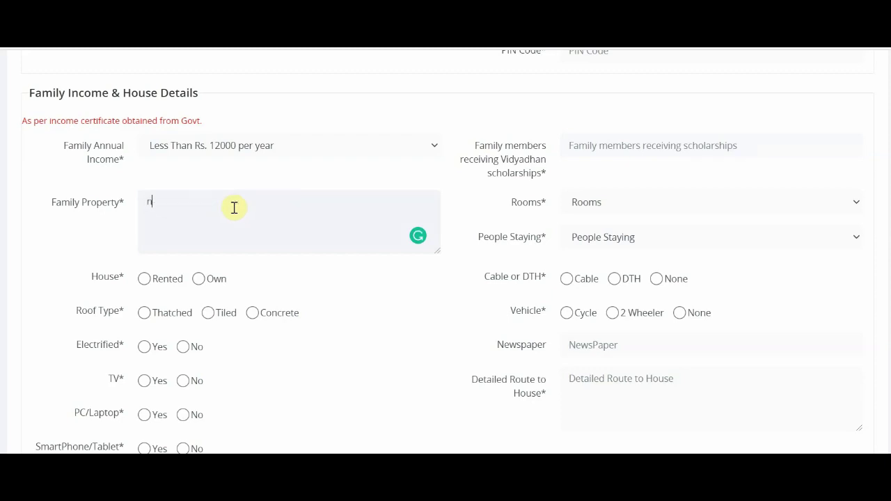
Step: Record 1 room, 3 people staying and a rented house
{"action": "left_click", "coordinate": [622, 202]}
{"action": "left_click", "coordinate": [603, 249]}
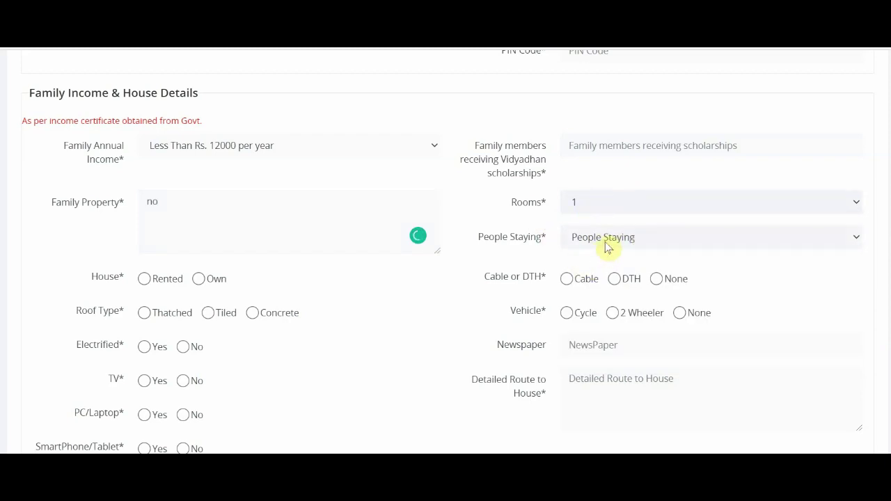
{"action": "scroll", "coordinate": [606, 248], "scroll_direction": "down", "scroll_amount": 2}
{"action": "left_click", "coordinate": [619, 121]}
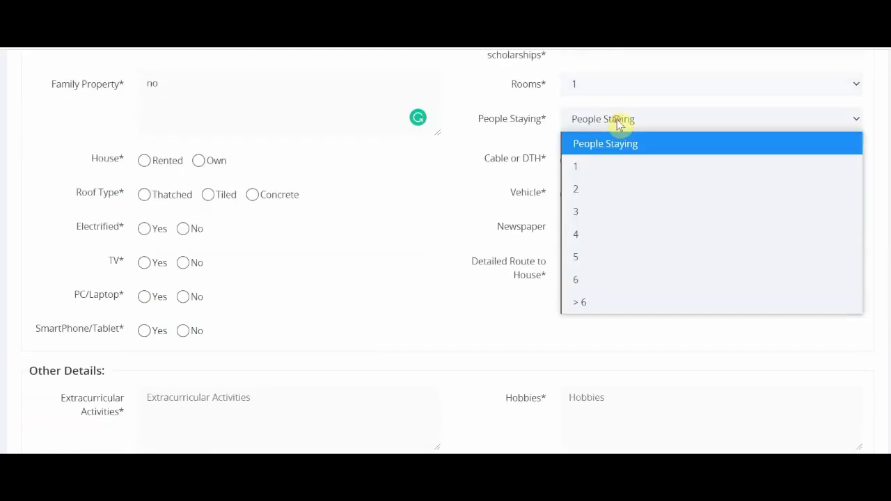
{"action": "left_click", "coordinate": [597, 211]}
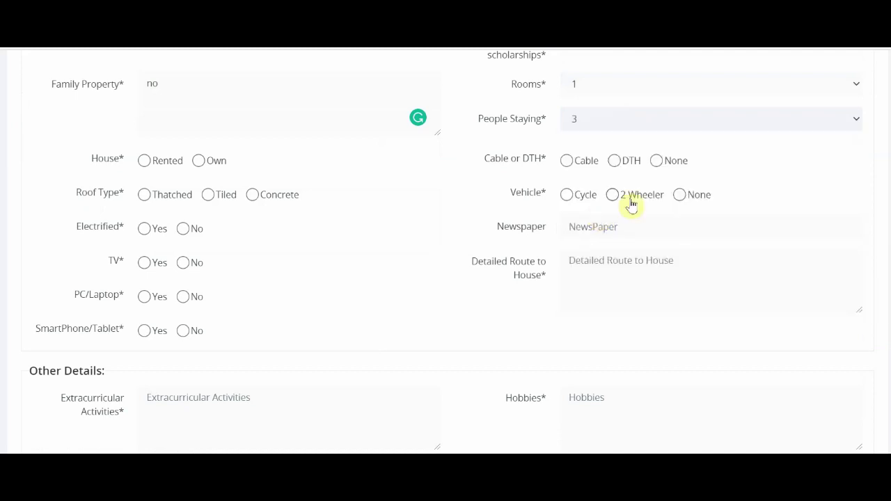
{"action": "left_click", "coordinate": [143, 161]}
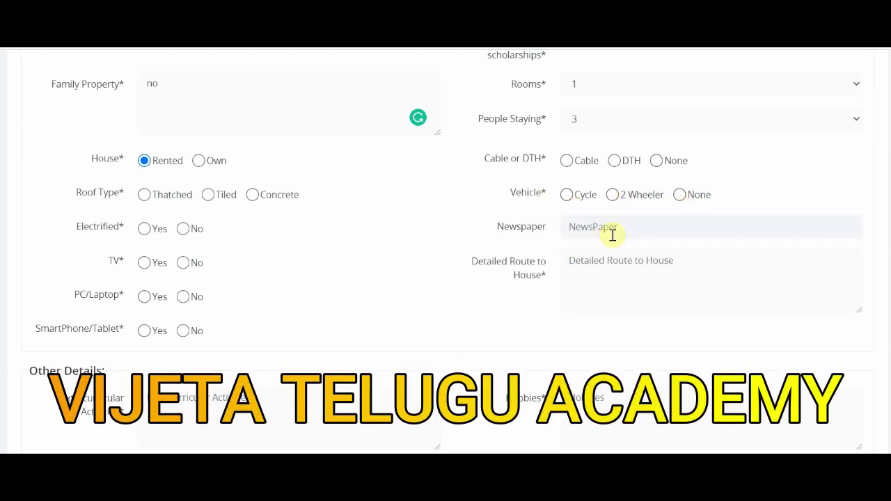
{"action": "left_click", "coordinate": [591, 229]}
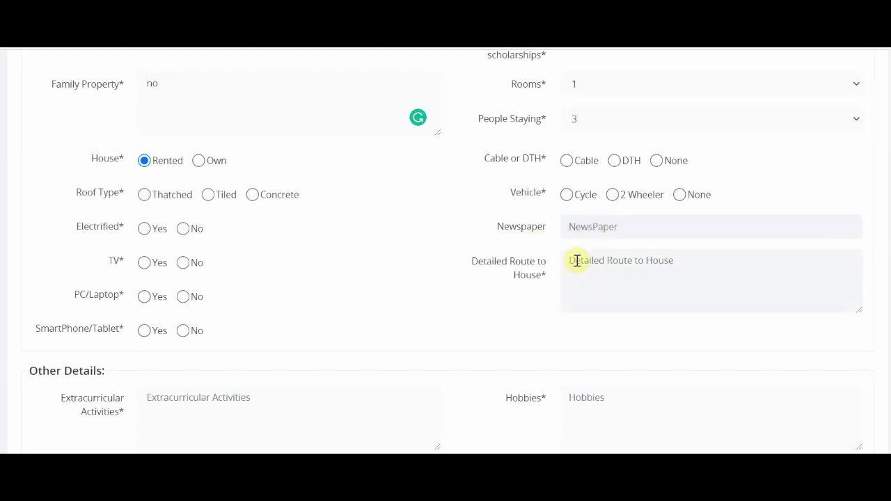
{"action": "left_click", "coordinate": [577, 261]}
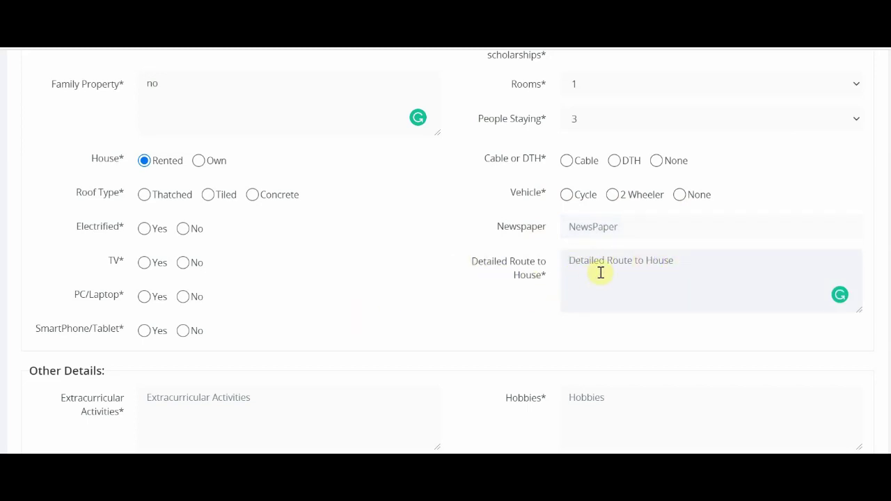
{"action": "scroll", "coordinate": [591, 275], "scroll_direction": "down", "scroll_amount": 2}
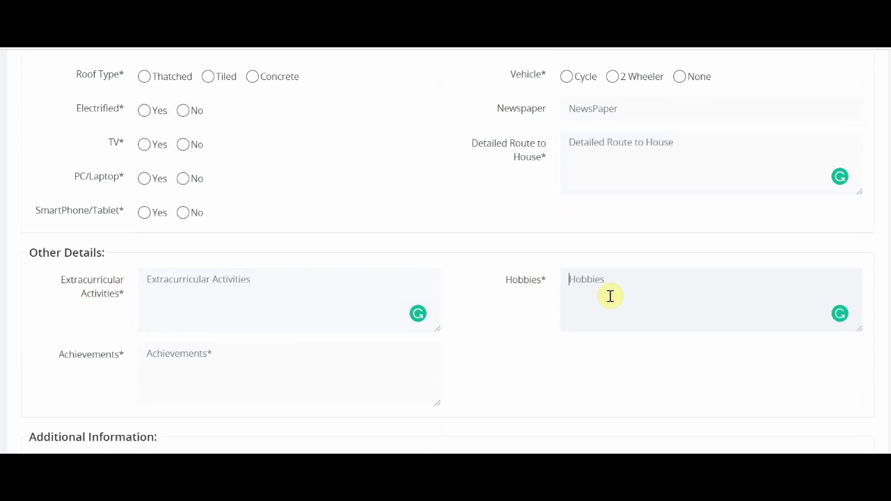
Step: Pass through the hobbies, achievements and additional information fields without filling them
{"action": "left_click", "coordinate": [615, 294]}
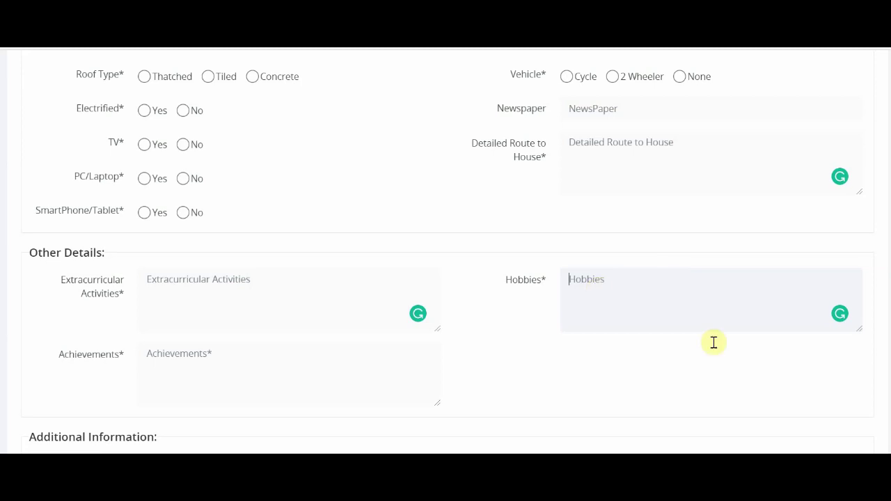
{"action": "left_click", "coordinate": [246, 362]}
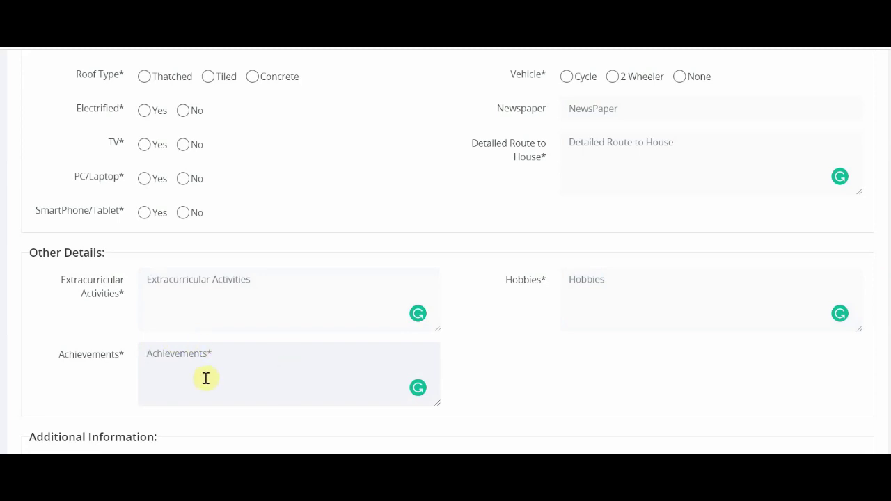
{"action": "scroll", "coordinate": [206, 378], "scroll_direction": "down", "scroll_amount": 3}
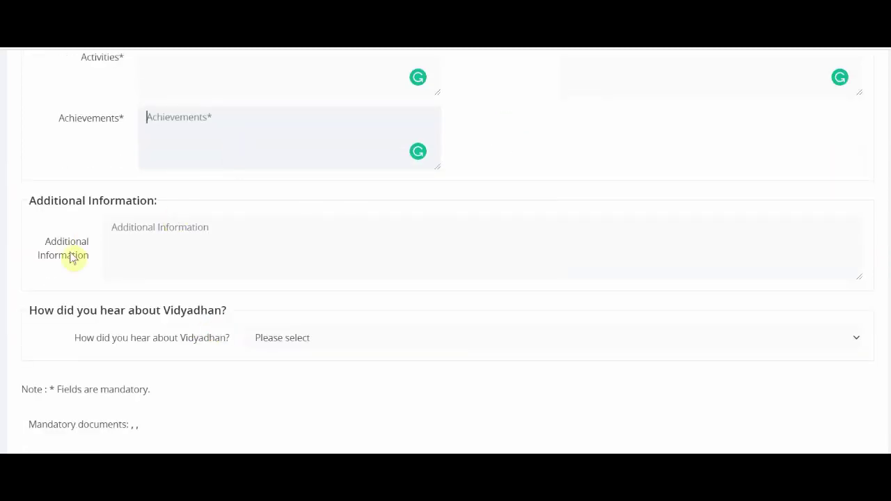
{"action": "left_click", "coordinate": [165, 234]}
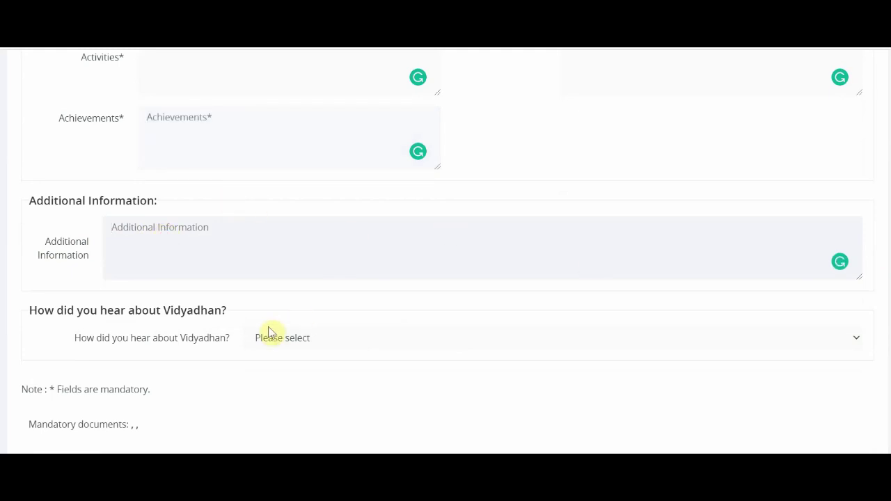
{"action": "scroll", "coordinate": [270, 330], "scroll_direction": "down", "scroll_amount": 2}
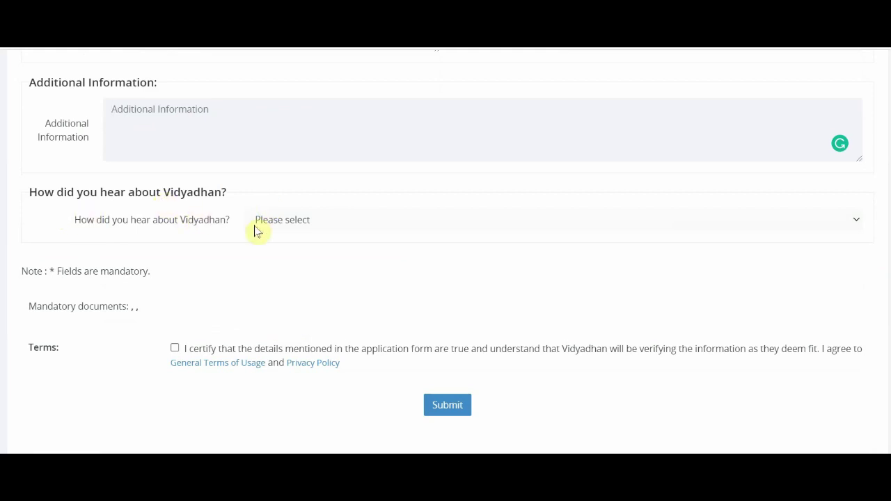
Step: Select Social Media as the source and name the vijeta telugu academy youtube channel
{"action": "left_click", "coordinate": [282, 222]}
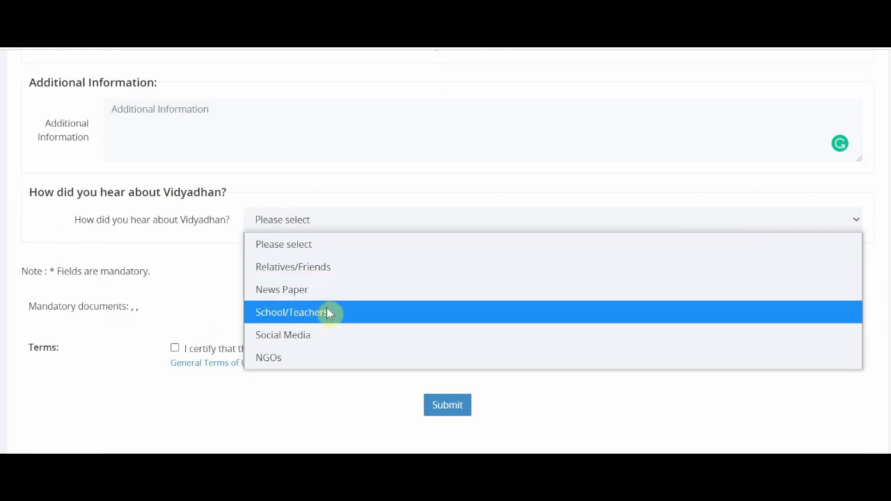
{"action": "left_click", "coordinate": [302, 337]}
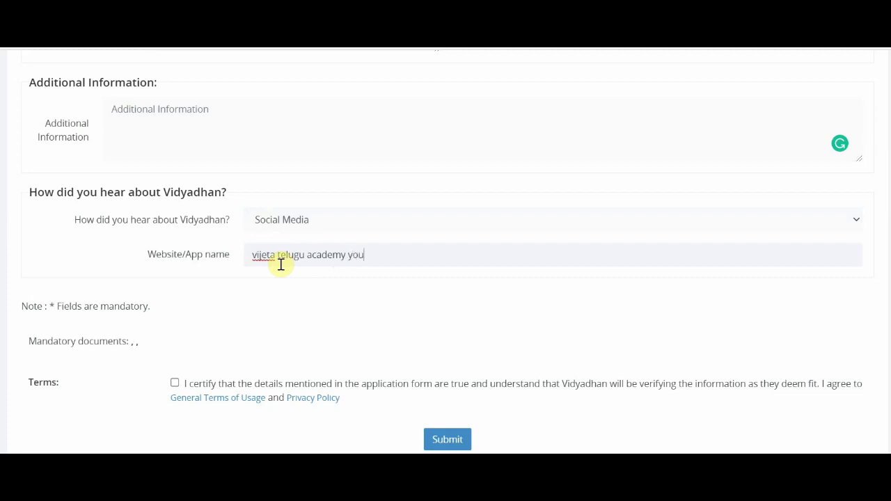
{"action": "type", "text": "e channel"}
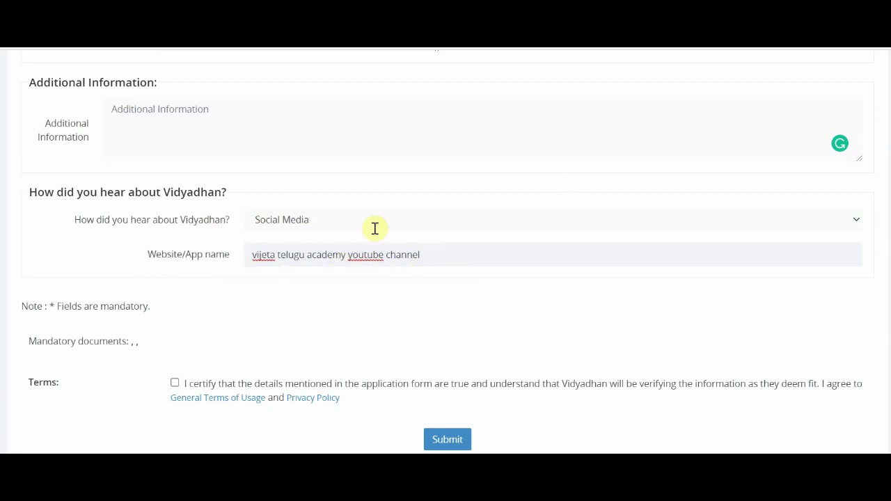
{"action": "scroll", "coordinate": [163, 273], "scroll_direction": "down", "scroll_amount": 2}
Step: Accept the certification and terms, then submit the application
{"action": "left_click", "coordinate": [179, 269]}
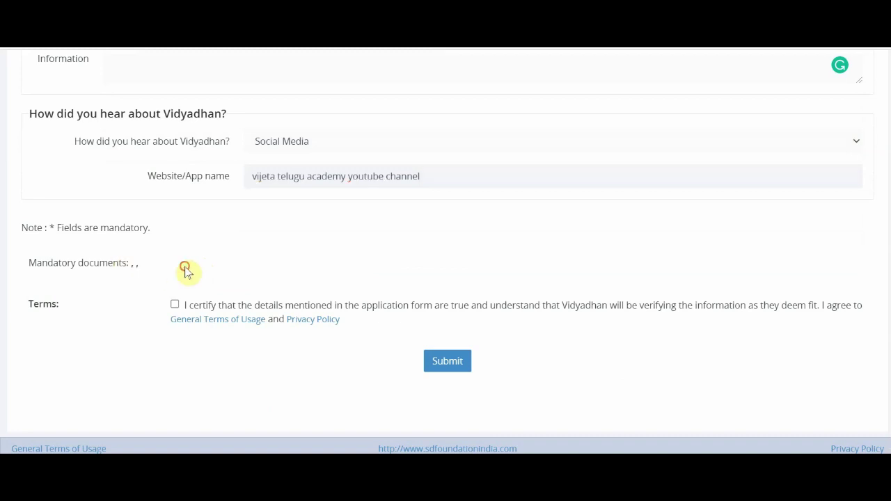
{"action": "left_click", "coordinate": [176, 307]}
{"action": "left_click_drag", "start_coordinate": [48, 228], "coordinate": [151, 232]}
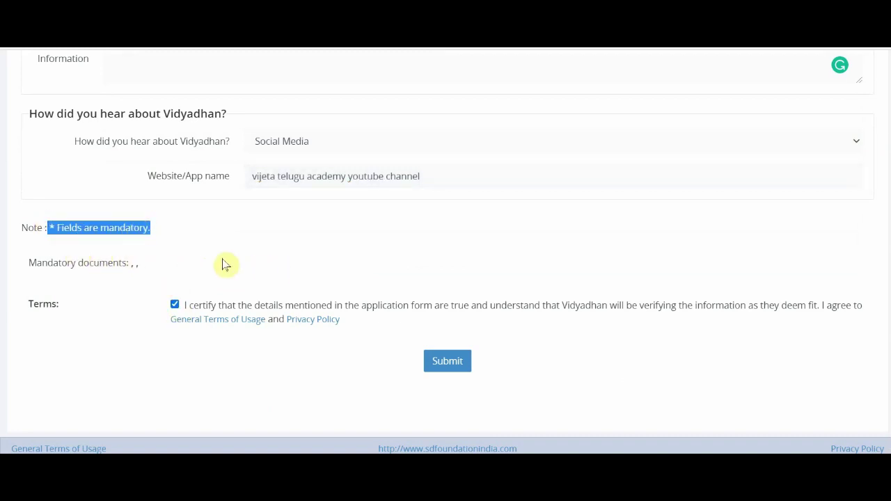
{"action": "left_click", "coordinate": [57, 231]}
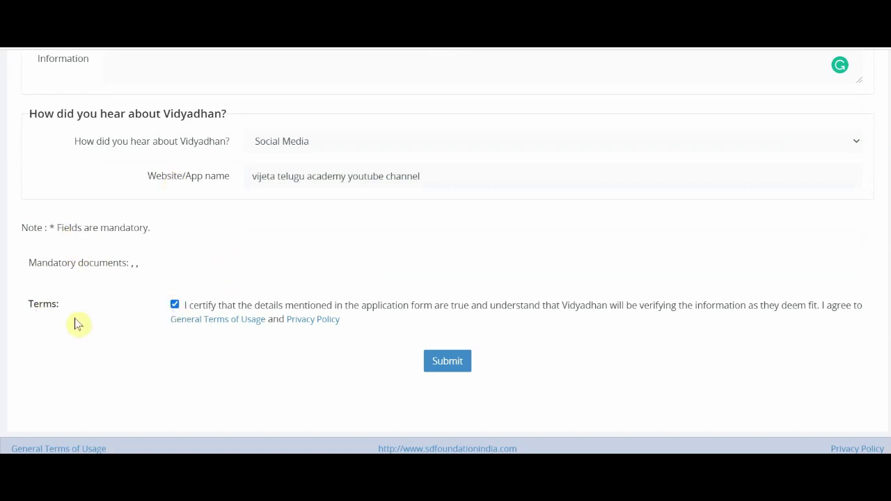
{"action": "left_click", "coordinate": [459, 369]}
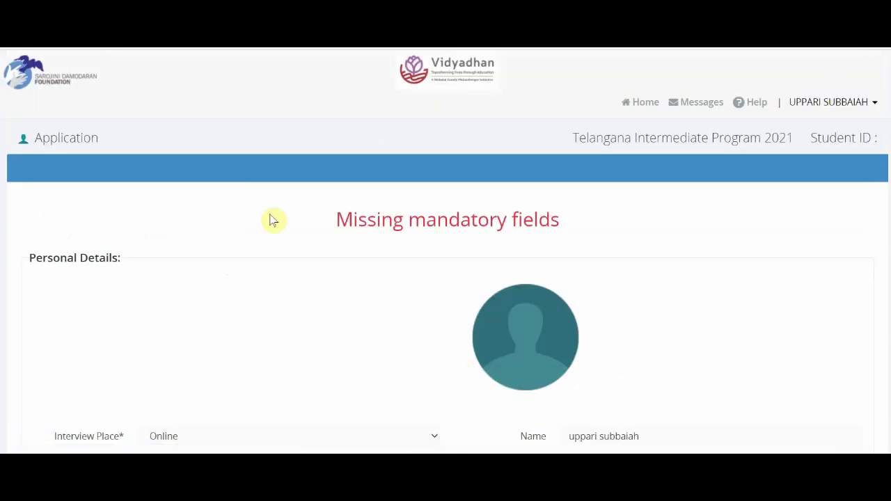
Step: Review the missing mandatory field errors and submit the form again
{"action": "scroll", "coordinate": [259, 265], "scroll_direction": "down", "scroll_amount": 3}
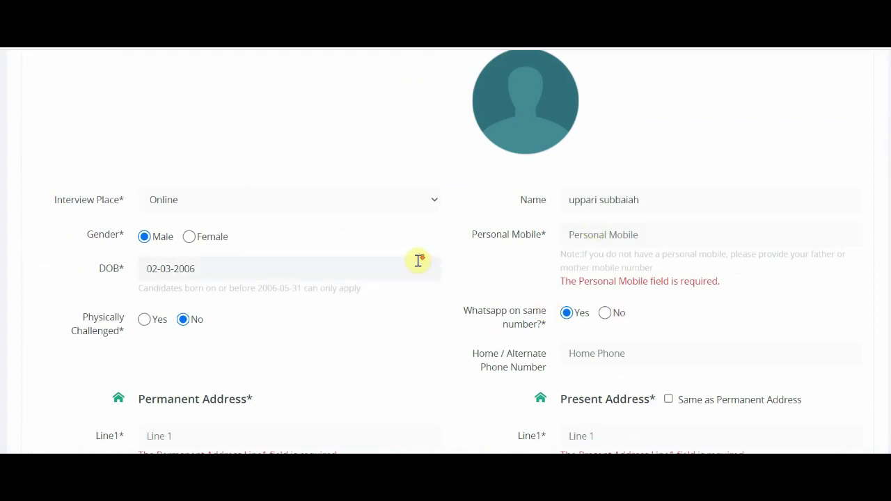
{"action": "scroll", "coordinate": [418, 258], "scroll_direction": "down", "scroll_amount": 3}
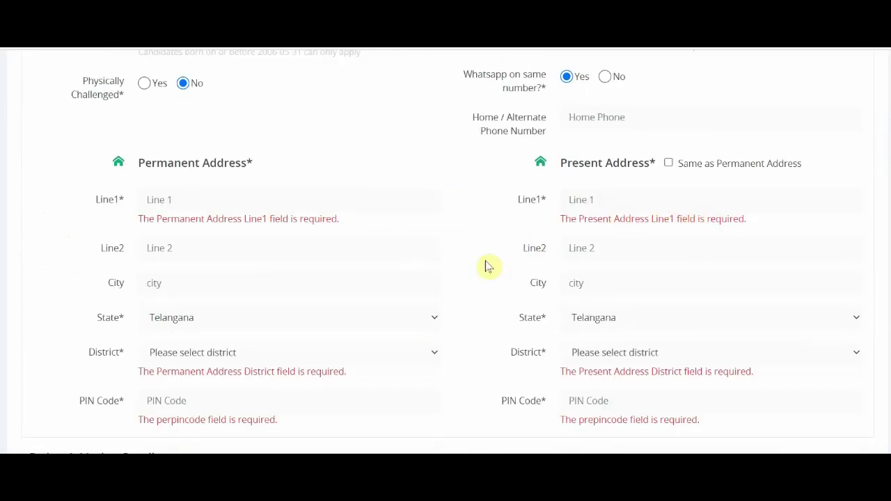
{"action": "scroll", "coordinate": [448, 283], "scroll_direction": "down", "scroll_amount": 5}
{"action": "scroll", "coordinate": [449, 287], "scroll_direction": "down", "scroll_amount": 20}
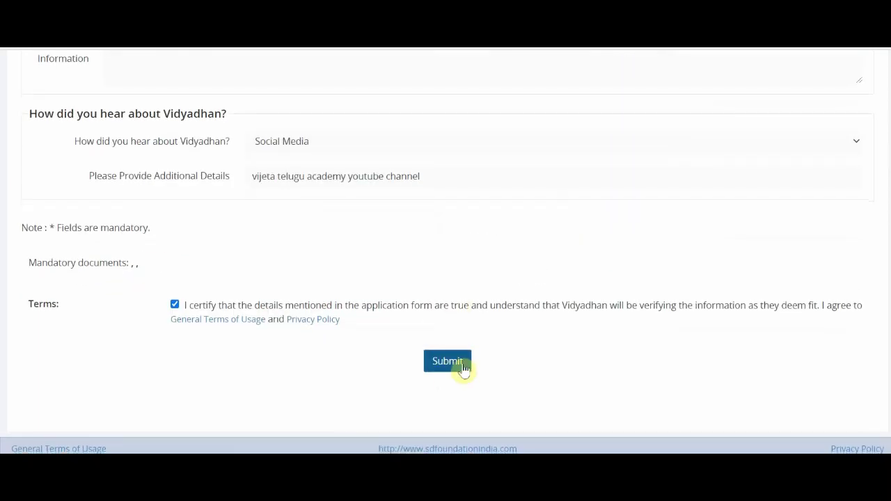
{"action": "left_click", "coordinate": [463, 365]}
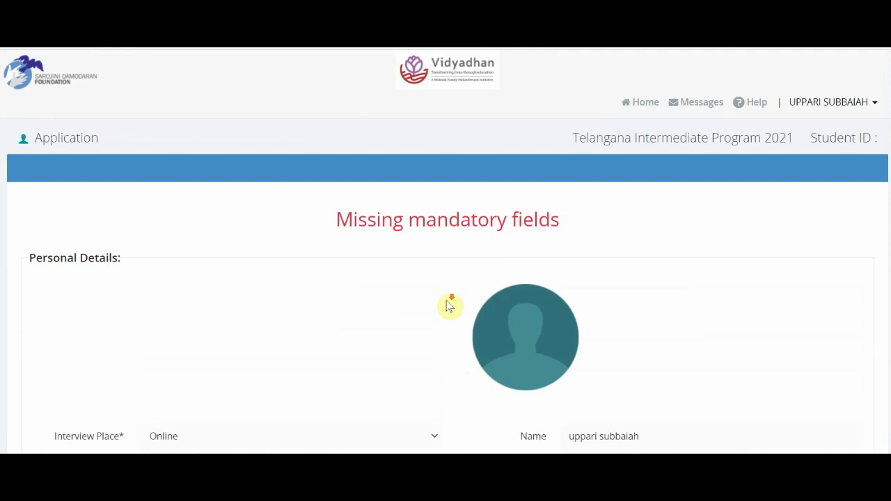
{"action": "scroll", "coordinate": [449, 306], "scroll_direction": "down", "scroll_amount": 2}
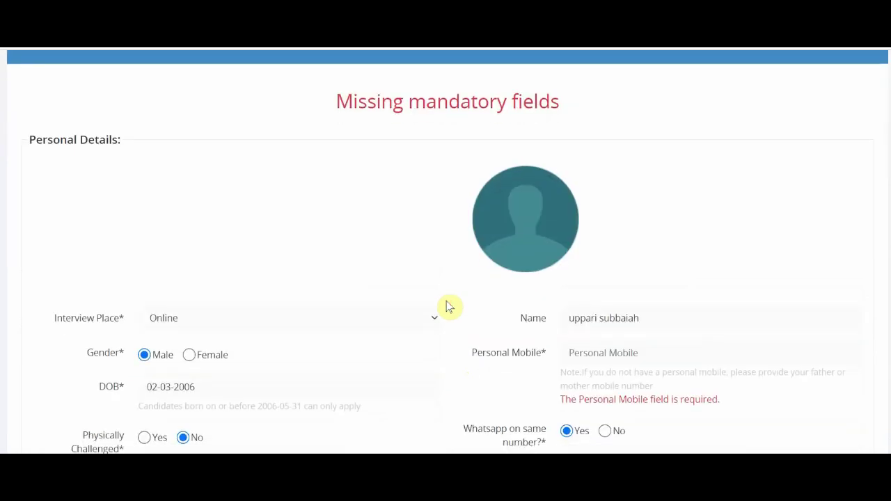